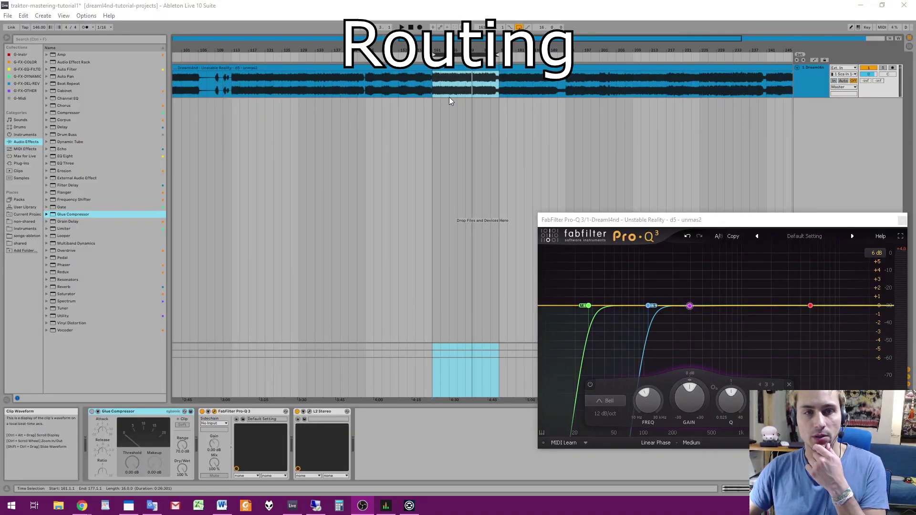
Step: Set the Master track's main output to playback channels 5/6
drag(461, 46, 462, 23)
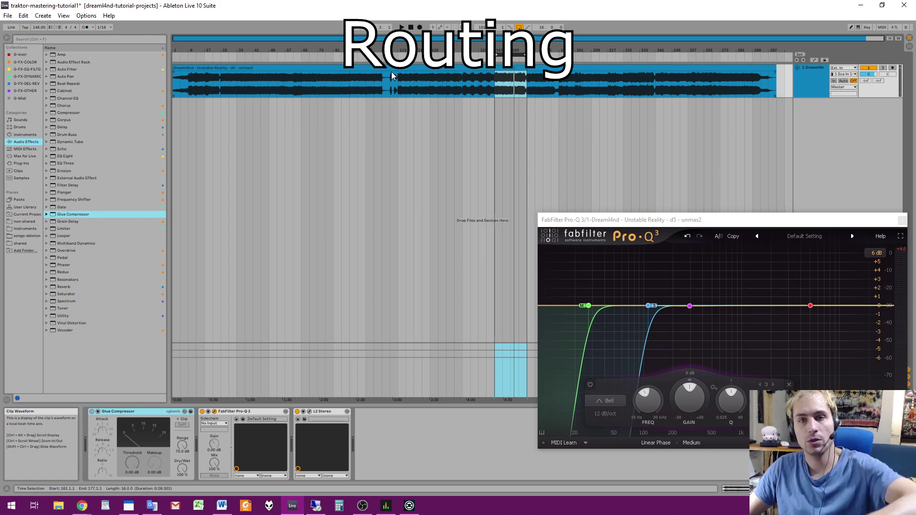
drag(767, 223, 395, 205)
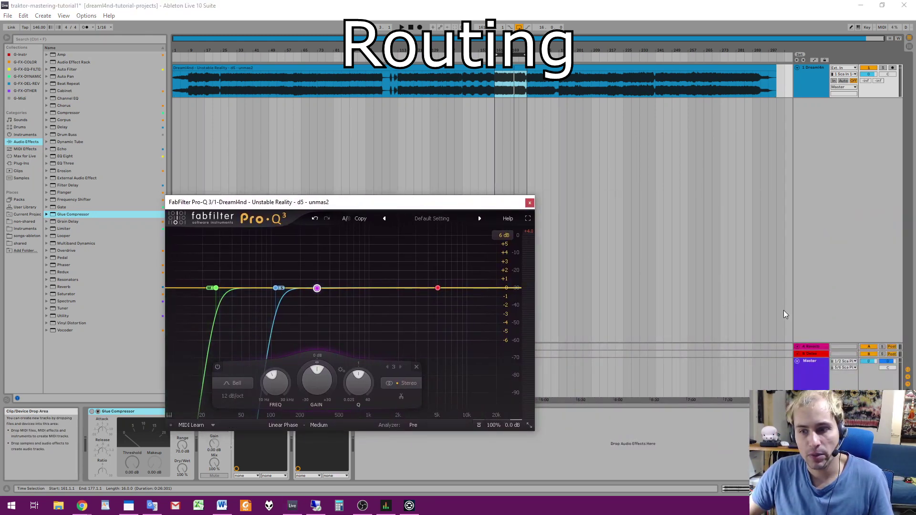
click(842, 367)
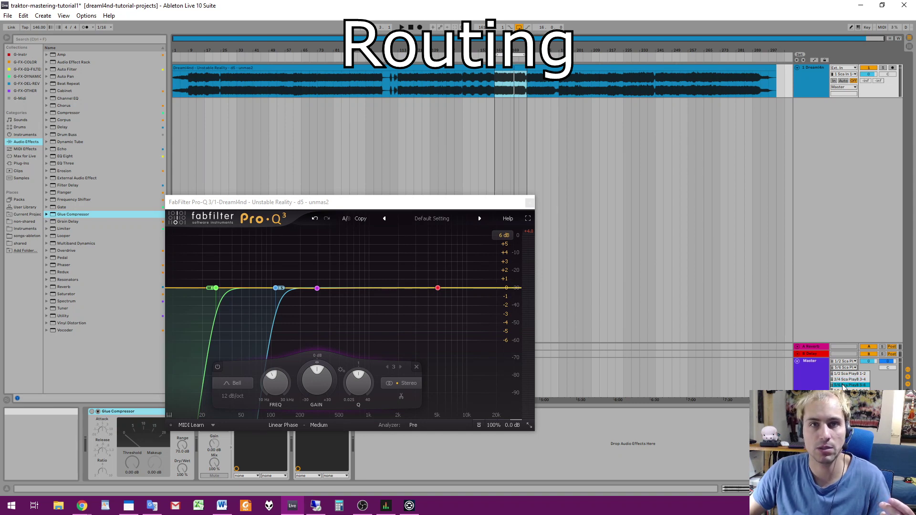
click(842, 385)
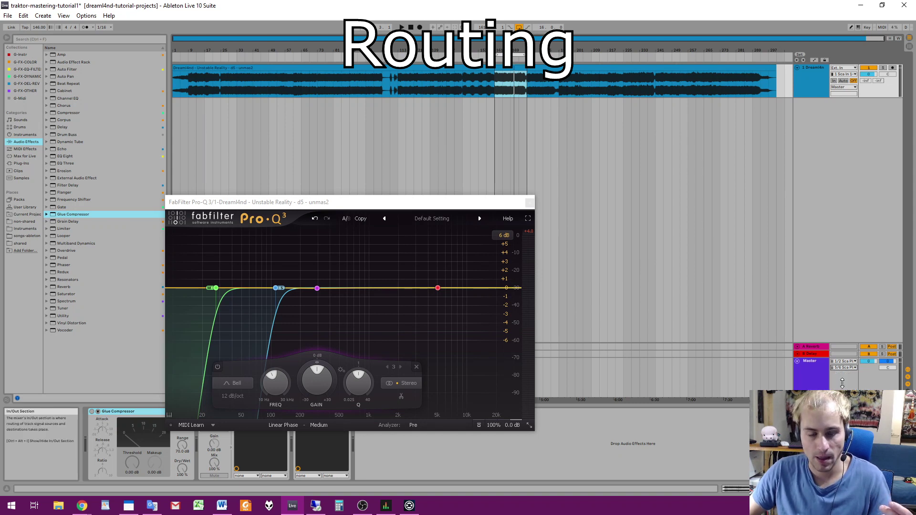
Step: Switch to Focusrite Control, open the S/PDIF Outputs 1-2 mix, and choose S/PDIF as the clock source
click(386, 507)
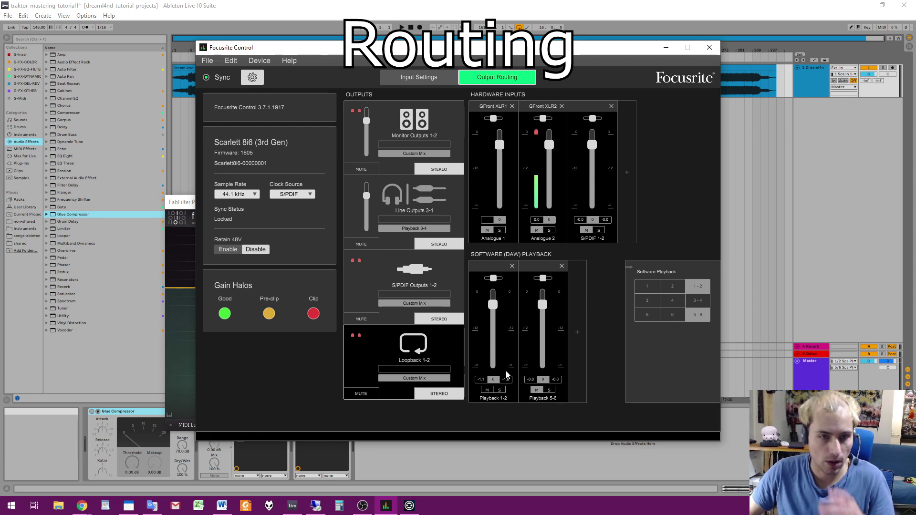
click(428, 289)
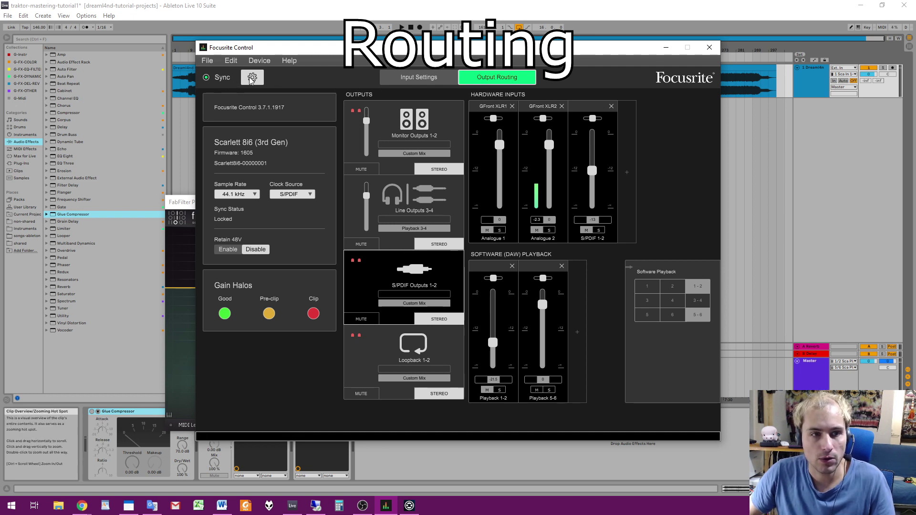
click(301, 196)
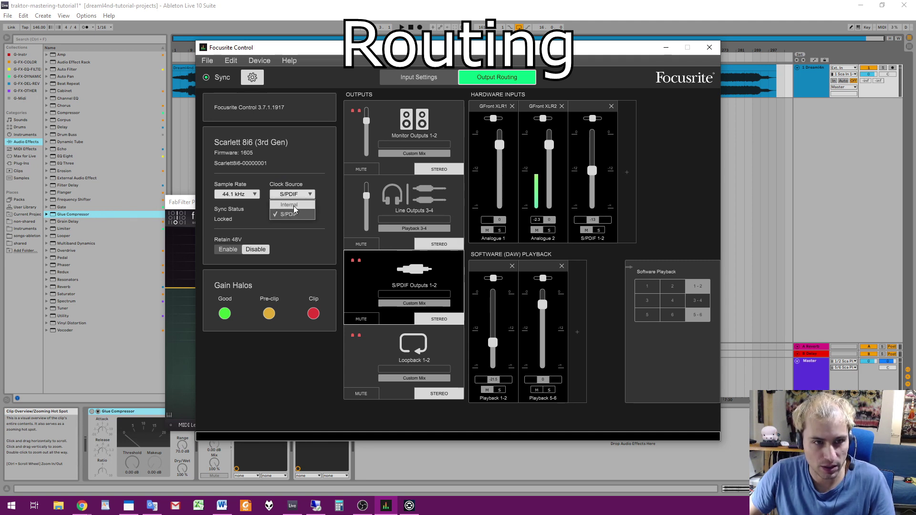
click(294, 216)
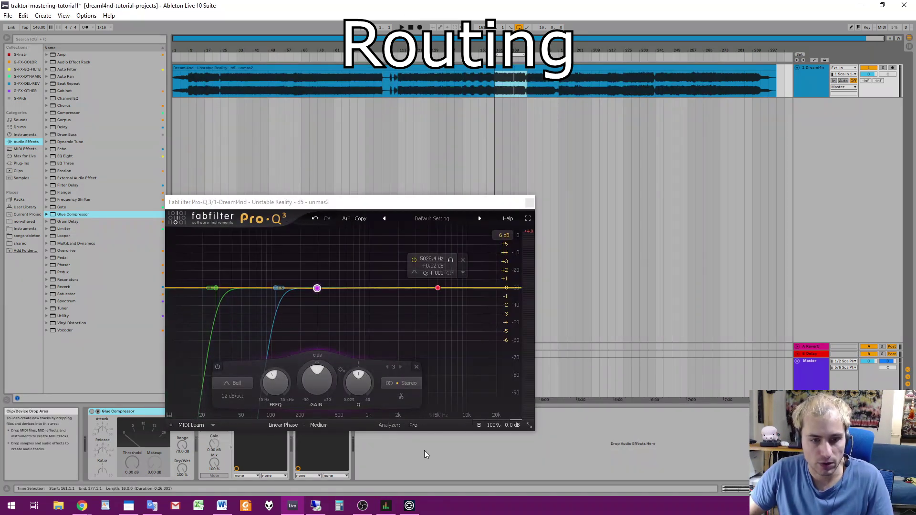
Step: Switch to Traktor, review the input routing preferences, and change deck B from a track deck to Live Input
click(409, 505)
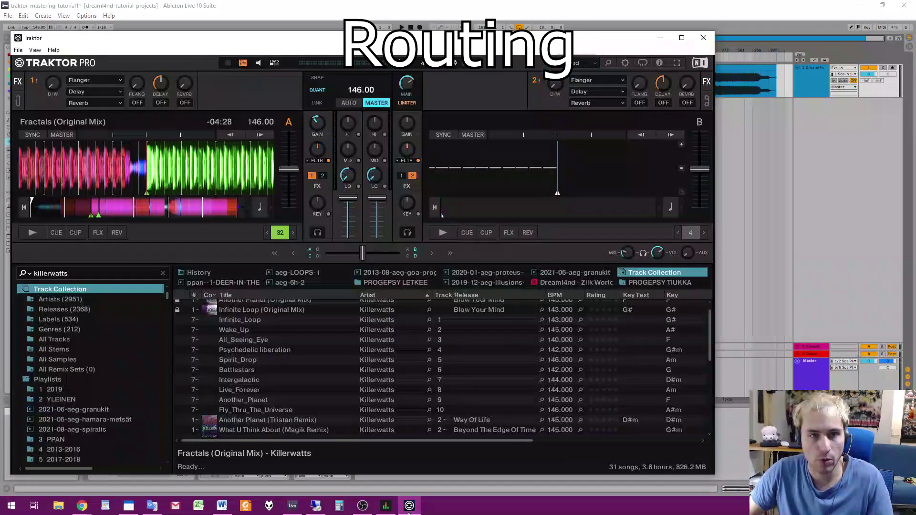
click(625, 63)
click(67, 80)
click(67, 88)
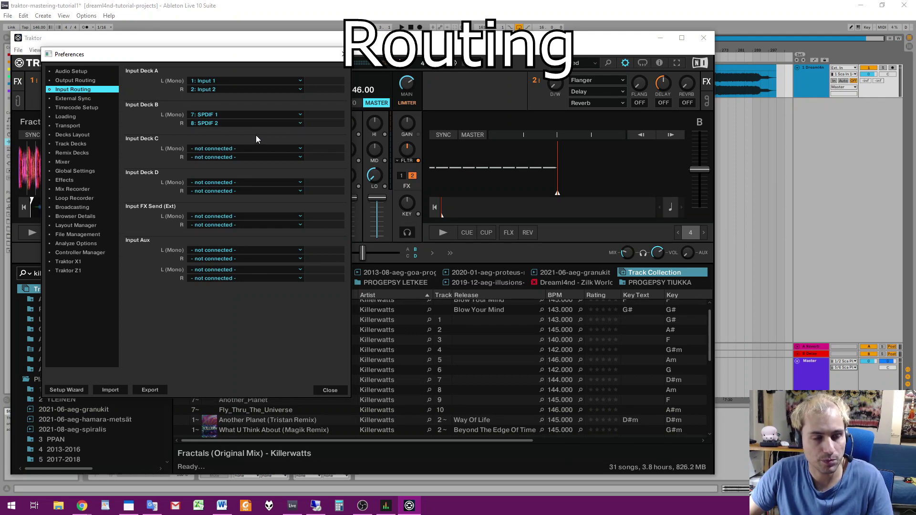
key(Escape)
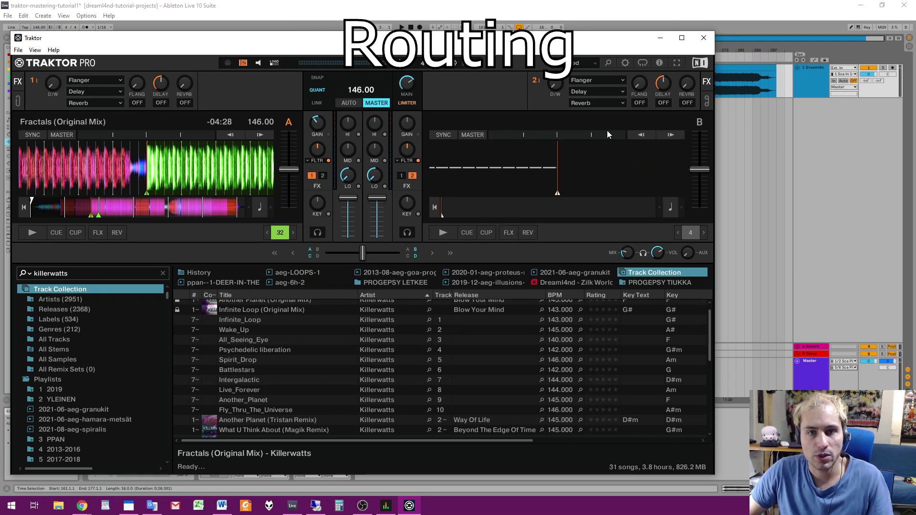
click(700, 121)
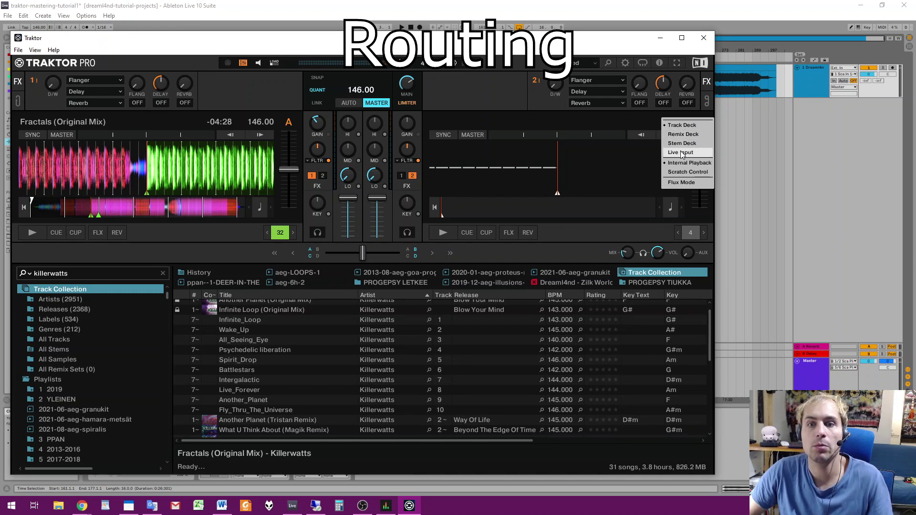
click(680, 151)
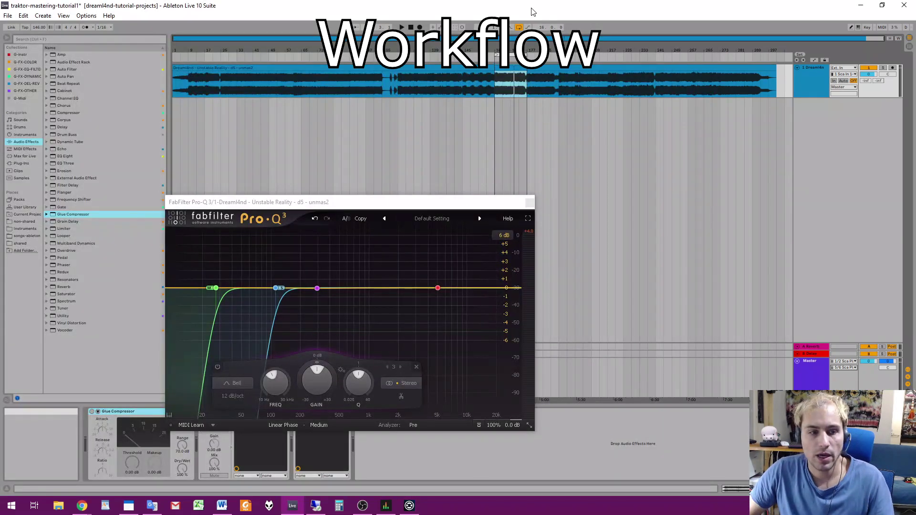
Step: In Ableton Live, turn off the L2 Stereo device and move the Pro-Q 3 window clear of the device chain
drag(344, 208, 463, 114)
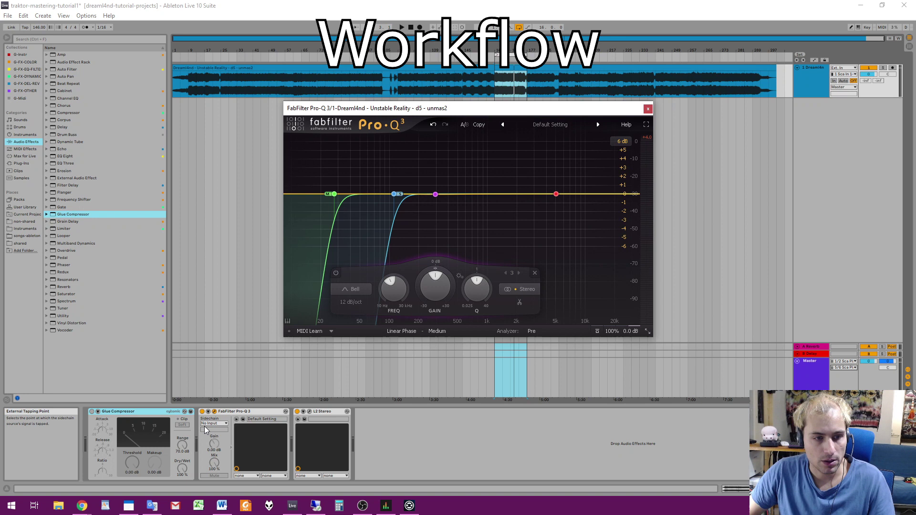
click(310, 413)
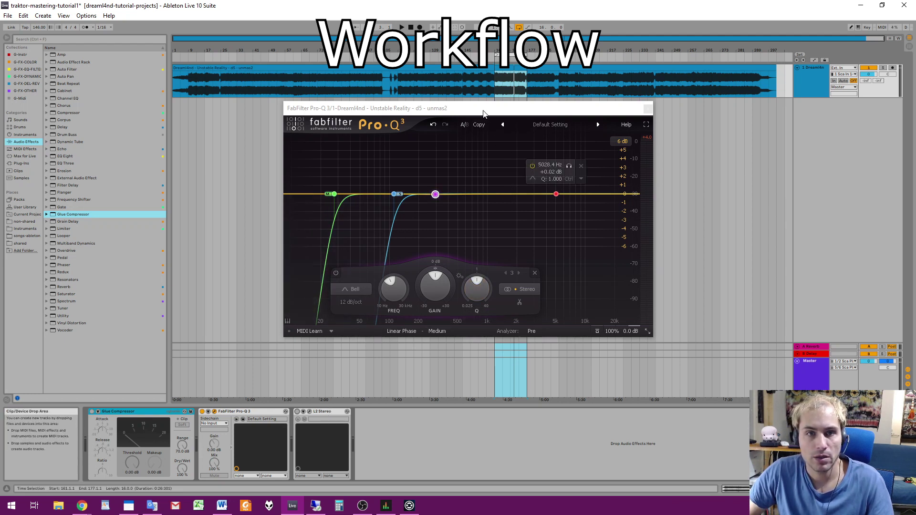
drag(483, 110, 478, 185)
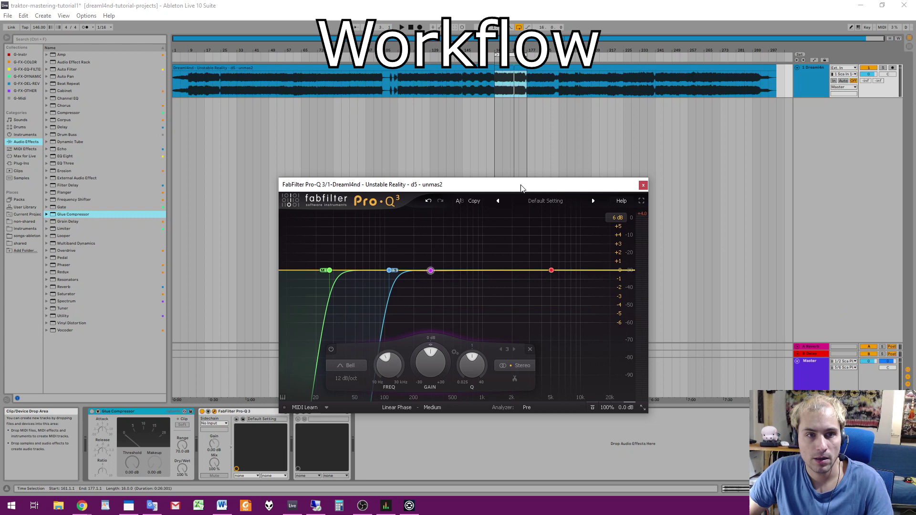
drag(485, 188, 702, 190)
Step: Switch to Traktor and pull deck A's channel volume fully down
click(409, 506)
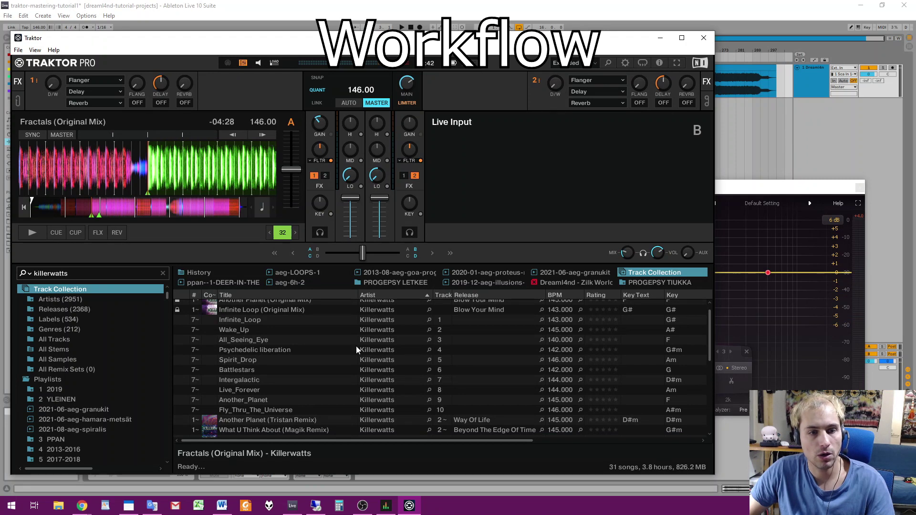
scroll(361, 350, up, 1)
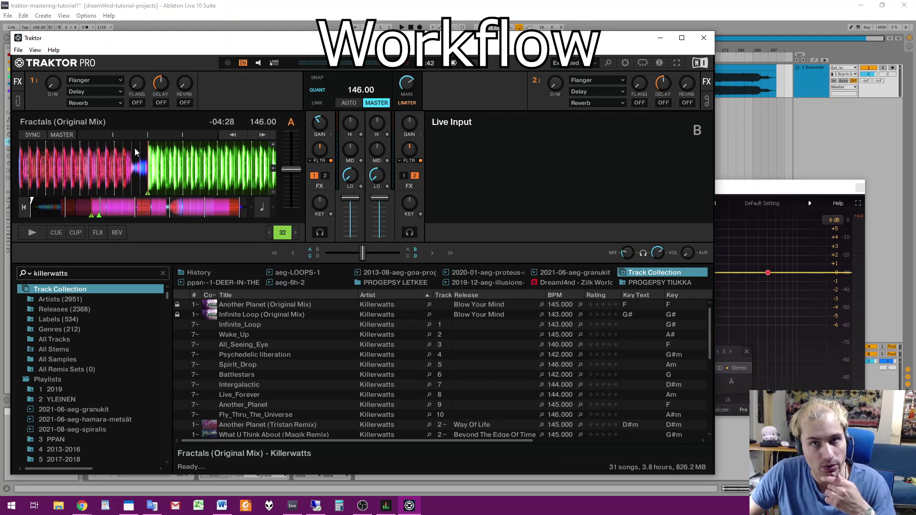
click(739, 188)
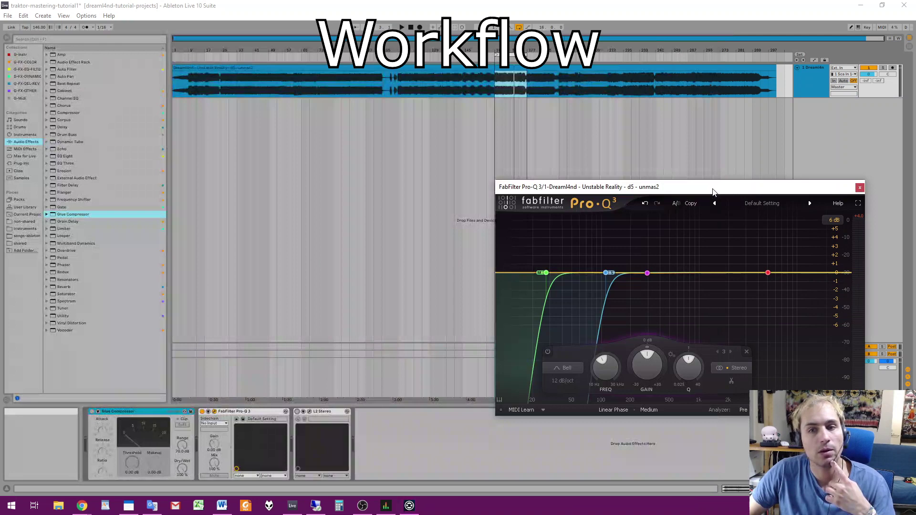
click(409, 506)
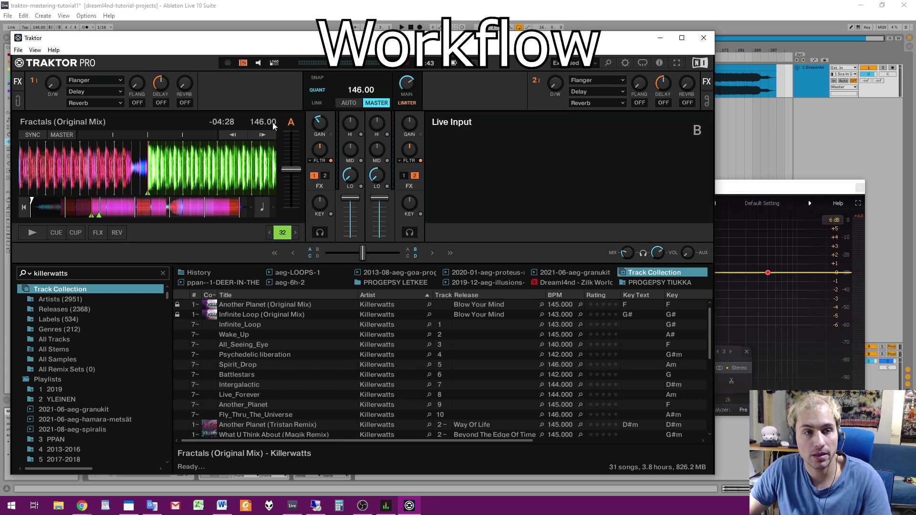
drag(353, 198, 353, 236)
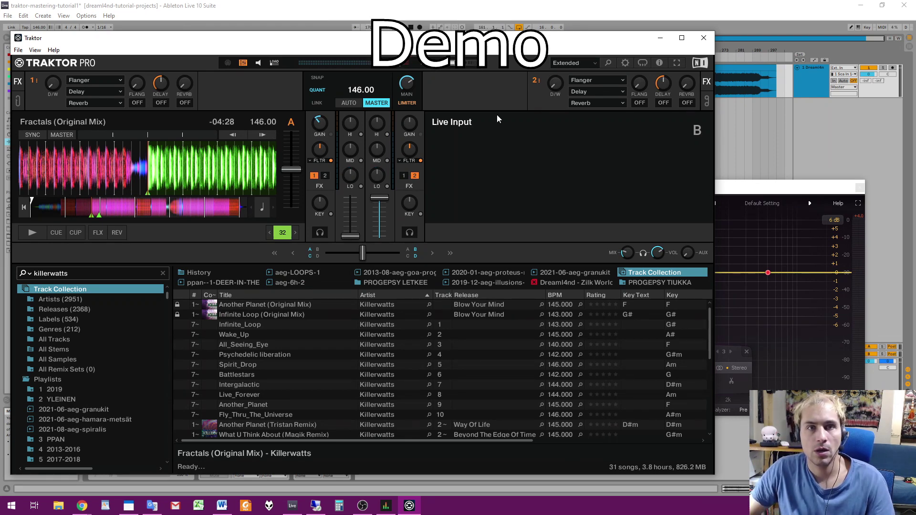
Step: Switch to Ableton Live and start playback of the looped section of the track
click(524, 6)
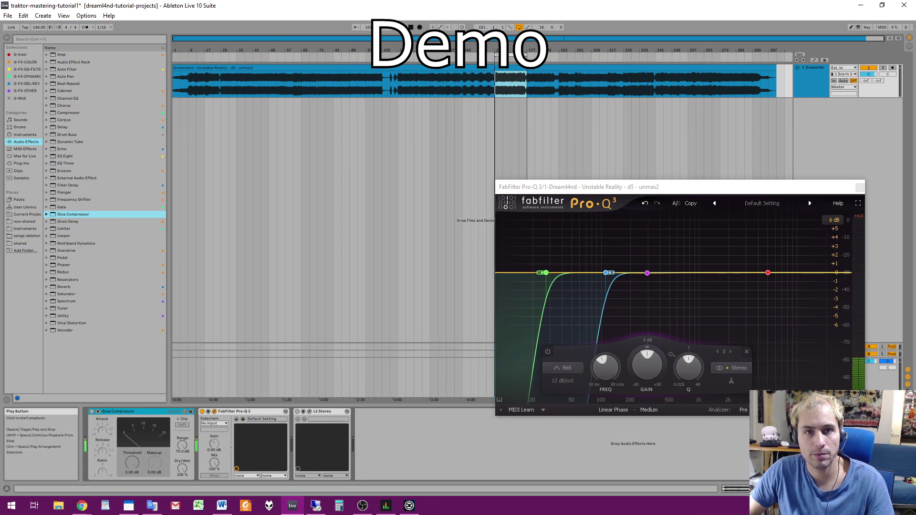
click(355, 27)
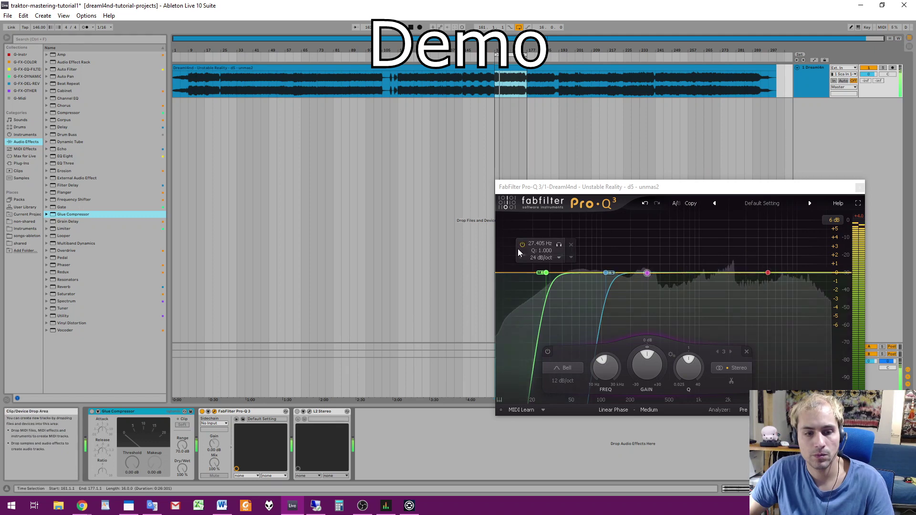
Step: Switch to Traktor, raise deck A's channel volume fully, and cut its low EQ to -100%
click(407, 507)
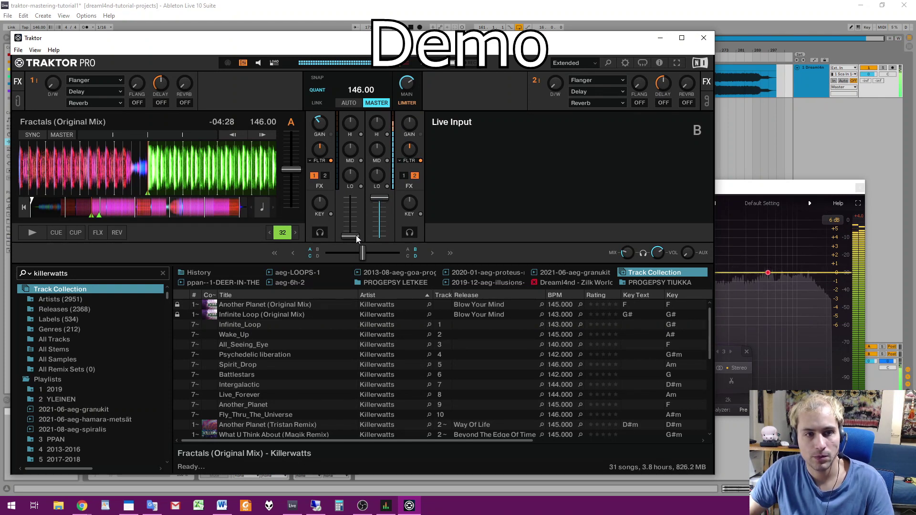
drag(355, 236, 356, 209)
drag(346, 173, 346, 221)
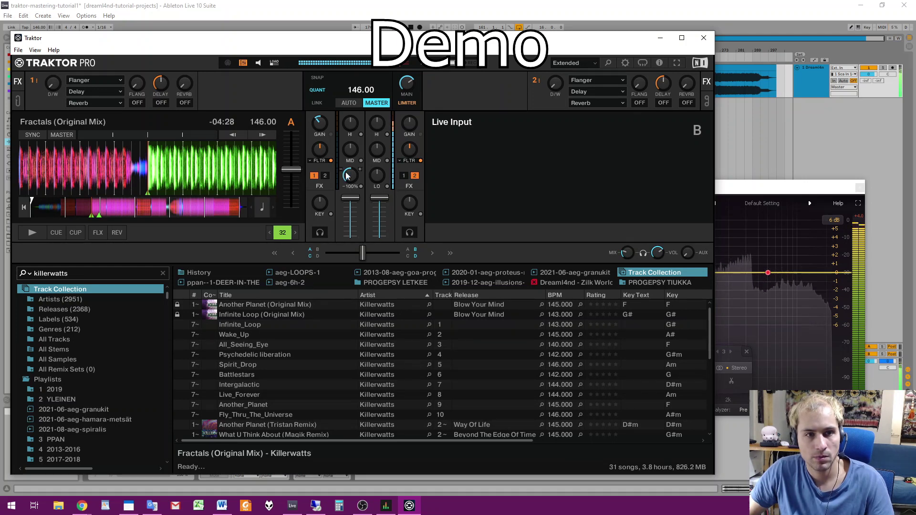
Step: Start deck A's reference track from its cue point and nudge it forward into beat alignment with the live input
click(30, 234)
click(53, 232)
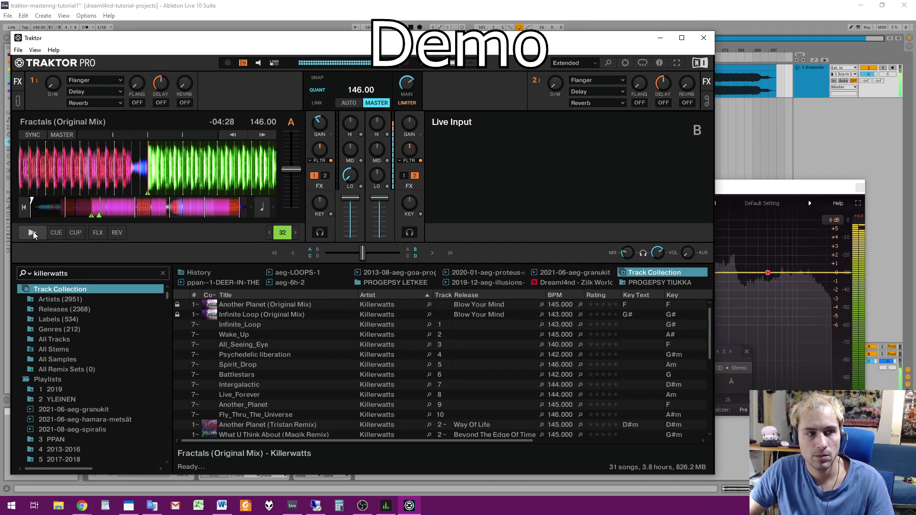
click(33, 230)
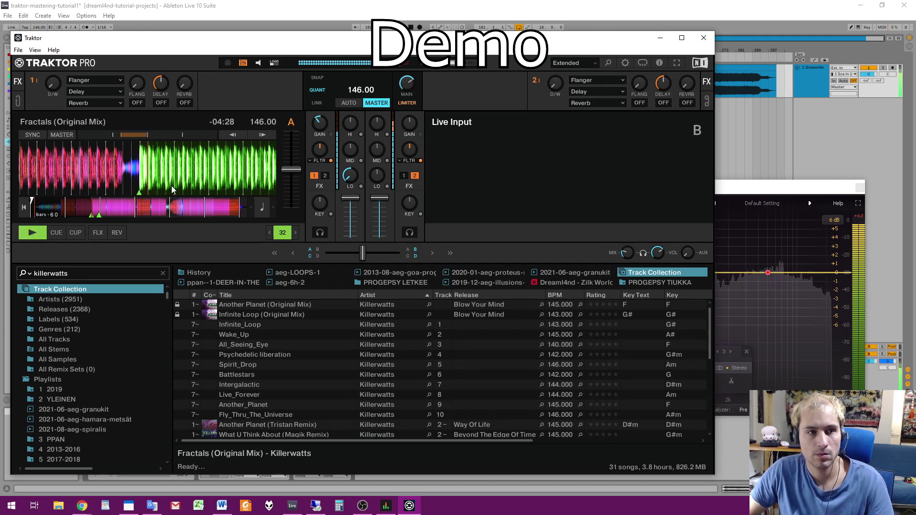
click(261, 134)
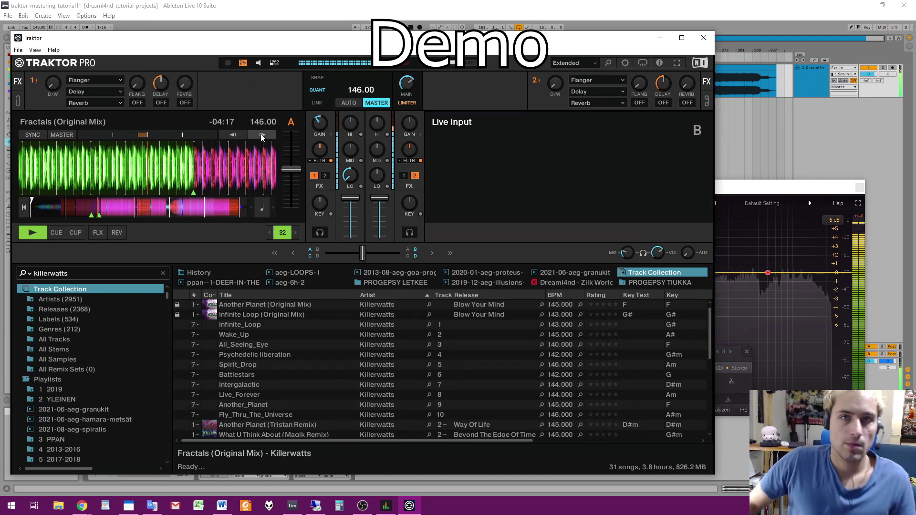
click(260, 134)
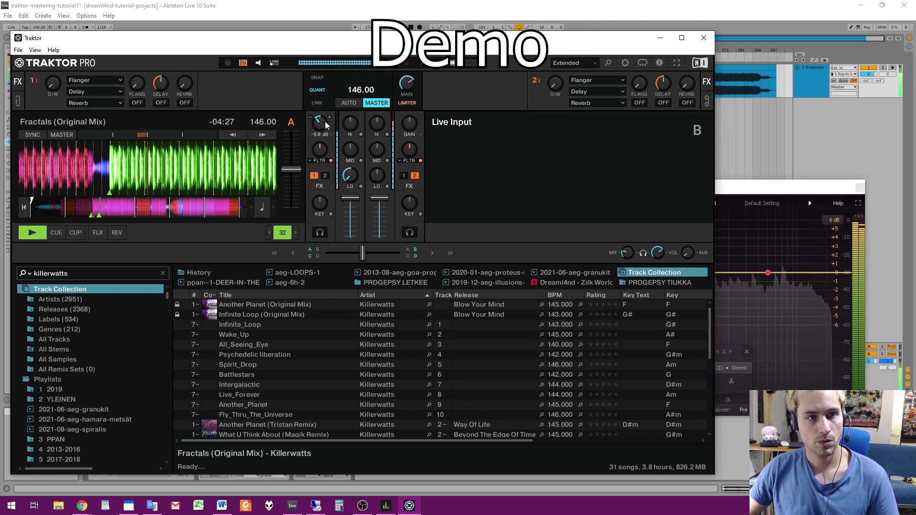
Step: Cut the mid and high EQ to -100% on both decks and move the crossfader fully to deck A
drag(353, 146, 354, 177)
drag(377, 147, 377, 177)
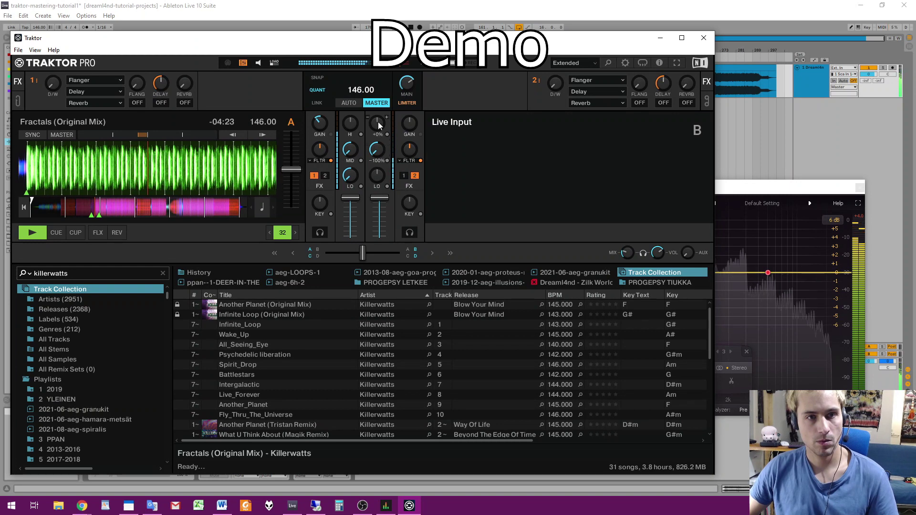
drag(377, 123, 378, 153)
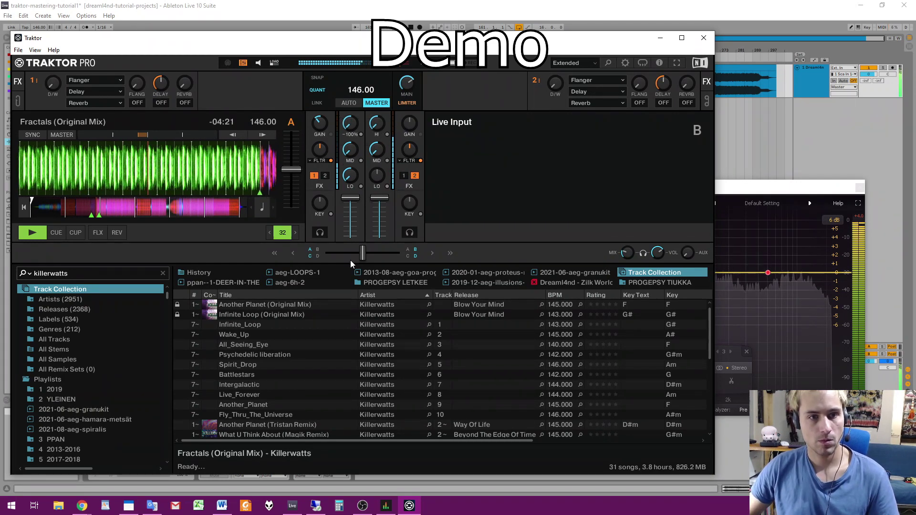
drag(363, 256, 327, 256)
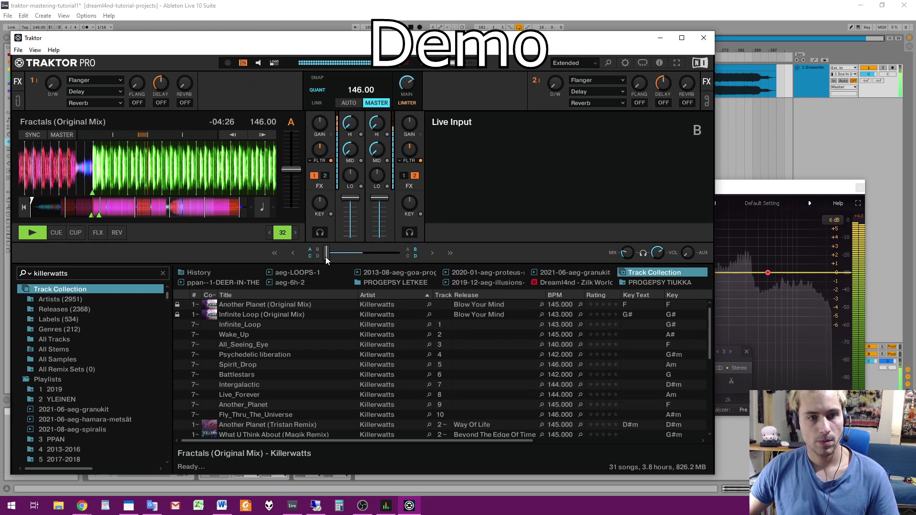
Step: Mute and restore the main output volume, and lower deck A's gain to match the live input's level
double_click(406, 81)
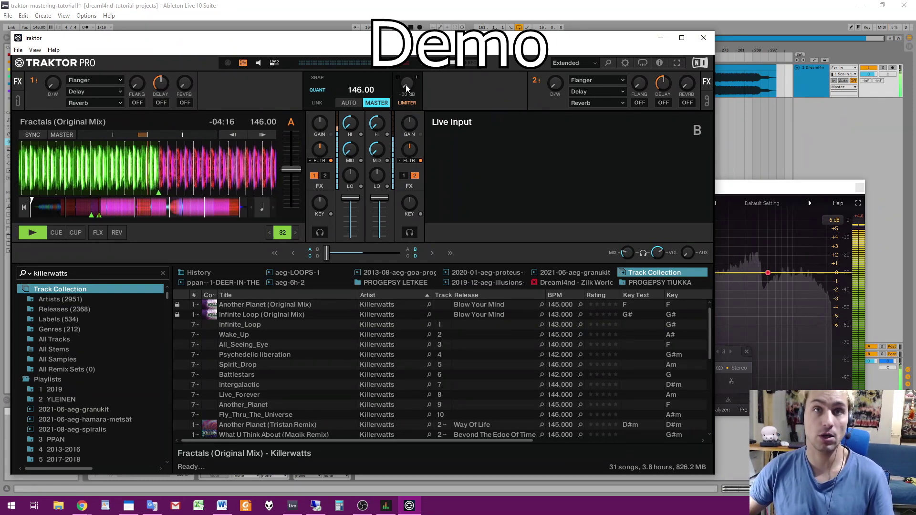
double_click(405, 85)
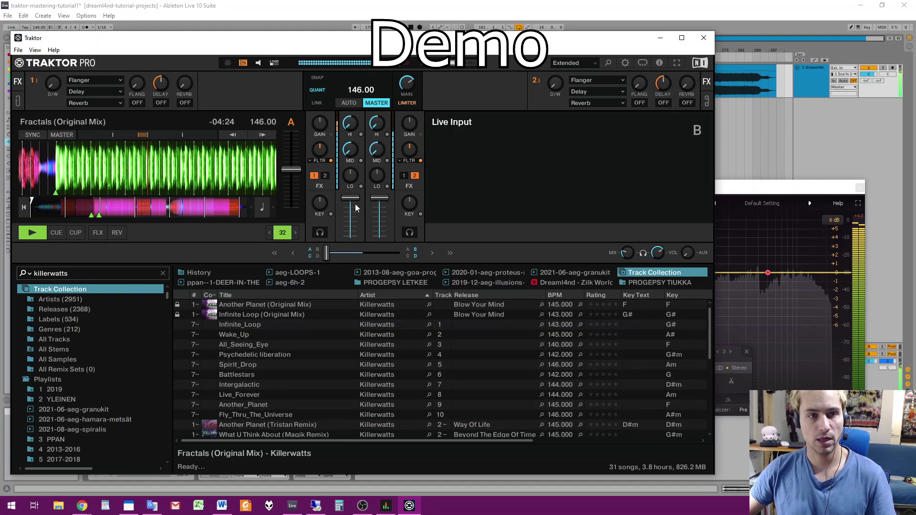
mouse_move(326, 253)
mouse_down()
mouse_move(399, 253)
mouse_move(326, 253)
mouse_up()
mouse_move(320, 124)
mouse_down()
mouse_move(320, 143)
mouse_move(320, 129)
mouse_up()
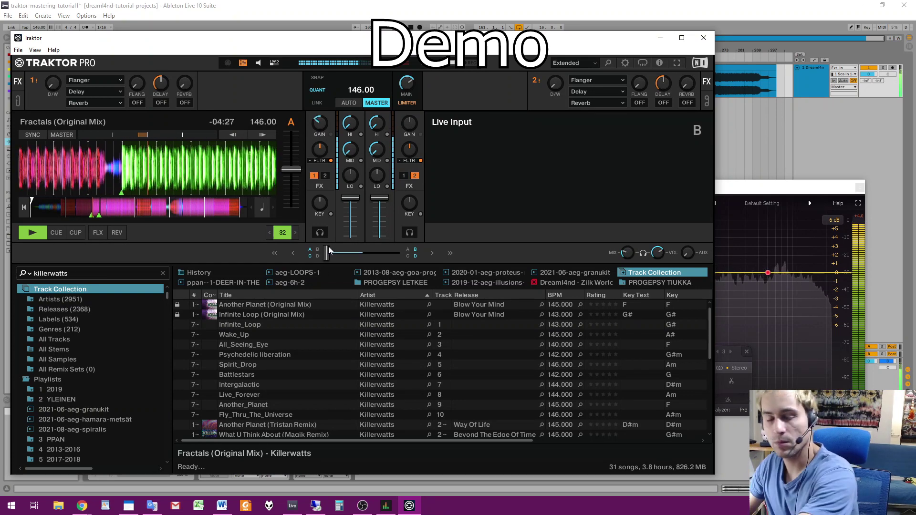
Step: Compare the lows of both decks with the crossfader and set deck A's gain to -6.2 dB
mouse_move(327, 253)
mouse_down()
mouse_move(399, 254)
mouse_move(326, 254)
mouse_up()
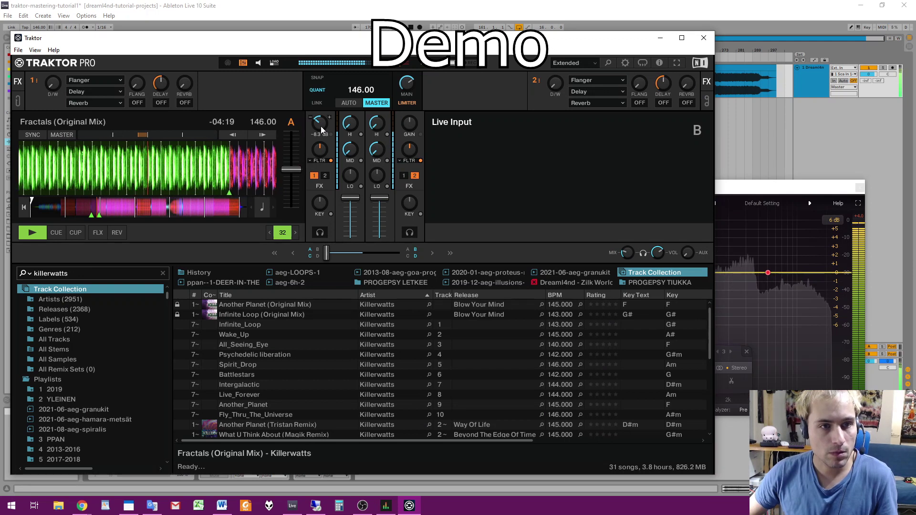
mouse_move(326, 253)
mouse_down()
mouse_move(399, 254)
mouse_move(326, 254)
mouse_up()
drag(321, 124, 322, 122)
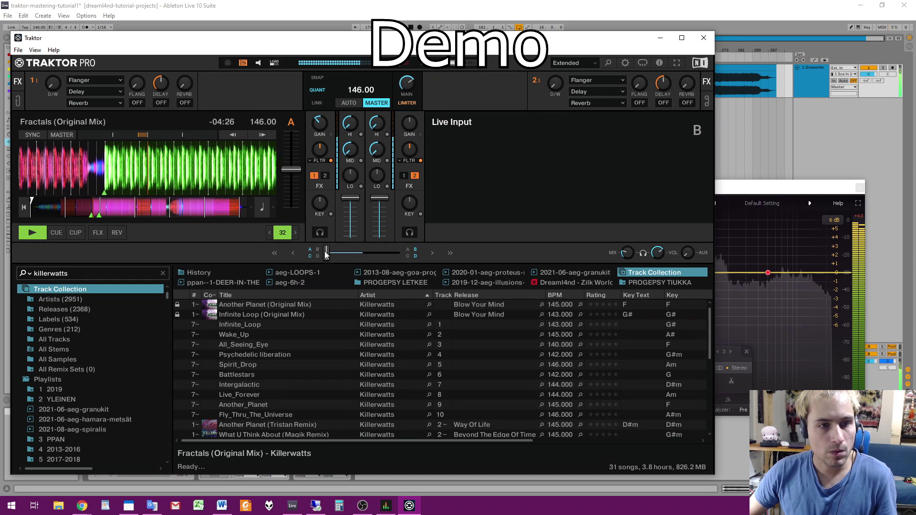
scroll(320, 123, up, 1)
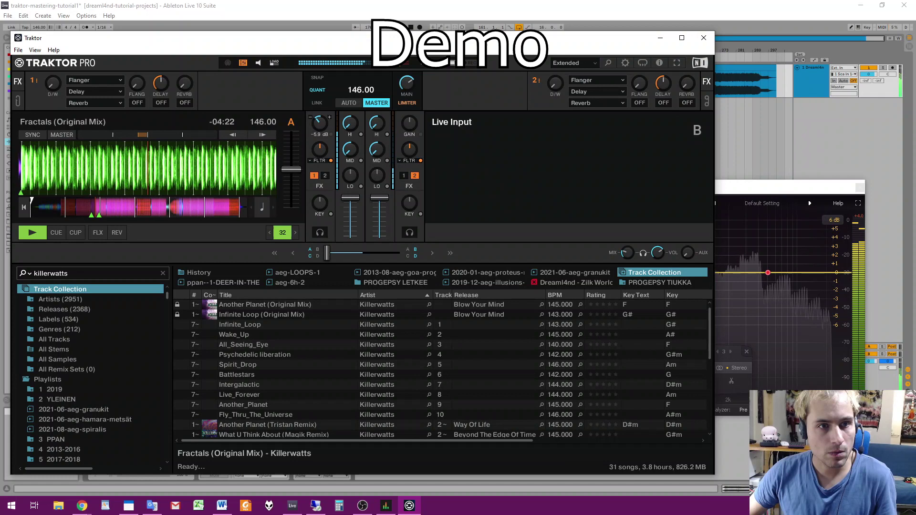
scroll(319, 124, down, 1)
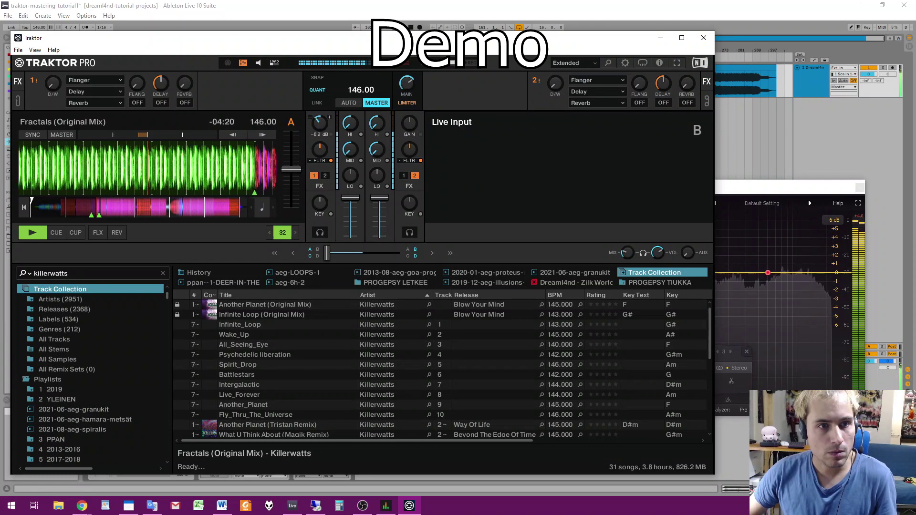
Step: Reset the mid and high EQ to 0% on both decks and compare them at full range with the crossfader
drag(327, 253, 398, 253)
mouse_move(355, 151)
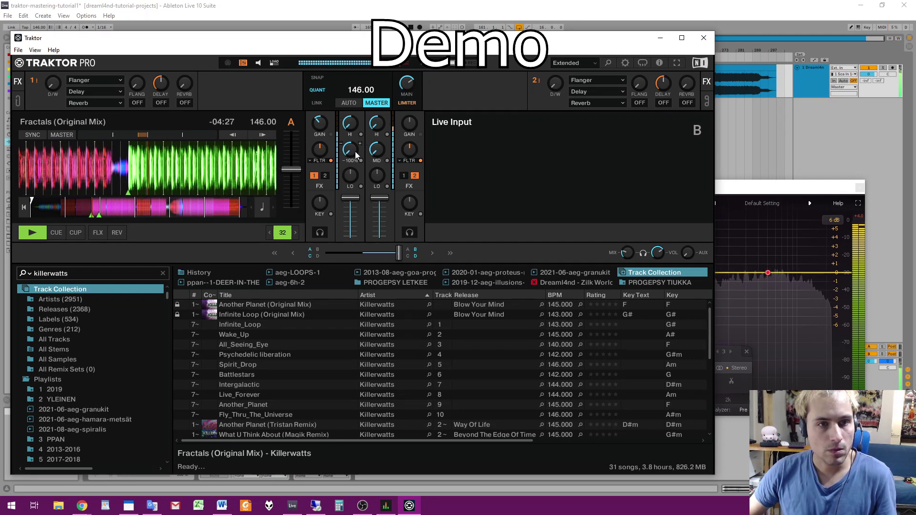
double_click(378, 150)
double_click(376, 125)
double_click(350, 124)
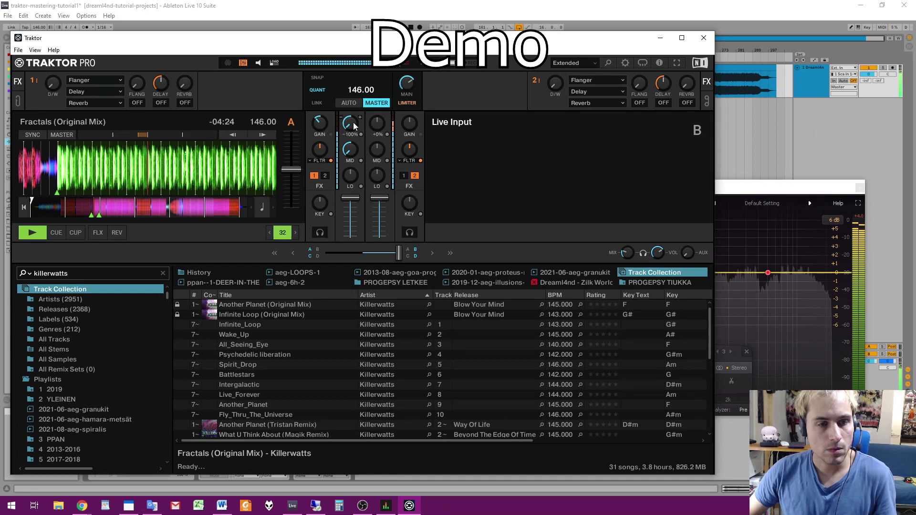
double_click(349, 150)
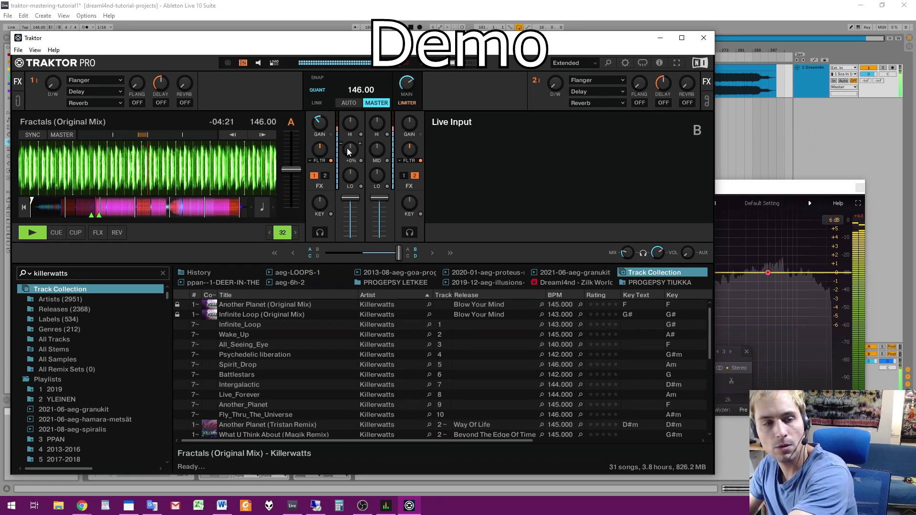
drag(399, 253, 326, 253)
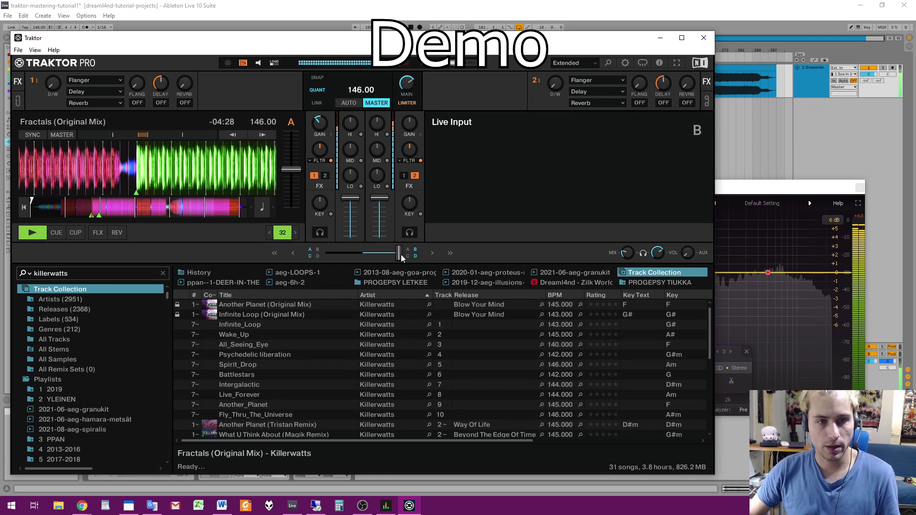
Step: Switch to Live's FabFilter Pro-Q 3 window and lower band 3's gain to -0.64 dB
click(773, 192)
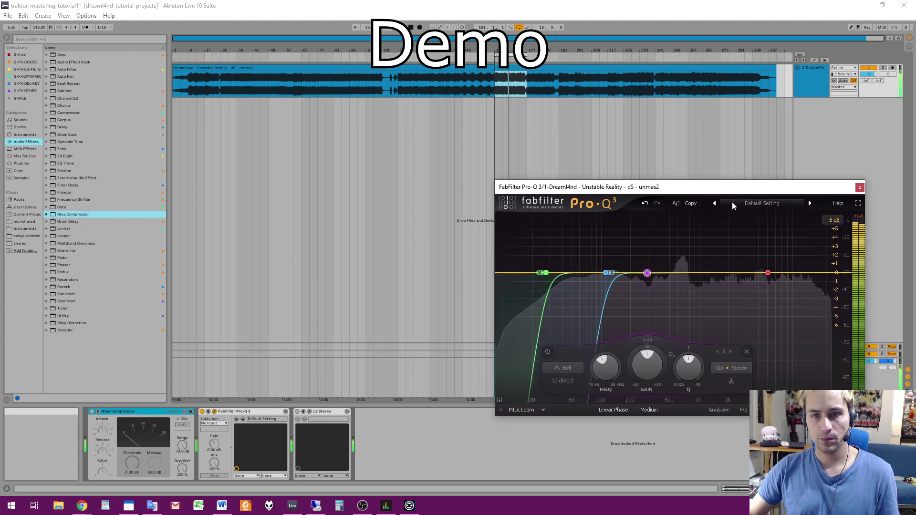
mouse_move(647, 274)
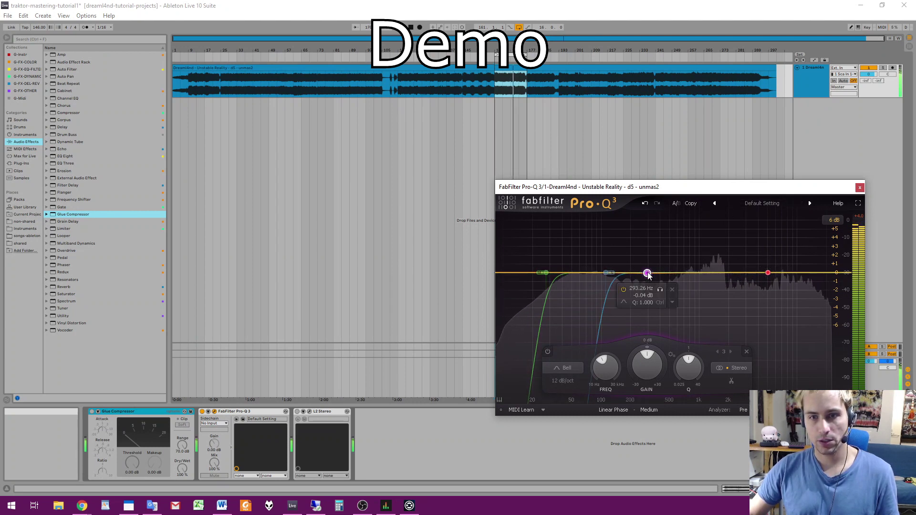
mouse_move(647, 365)
scroll(646, 366, down, 3)
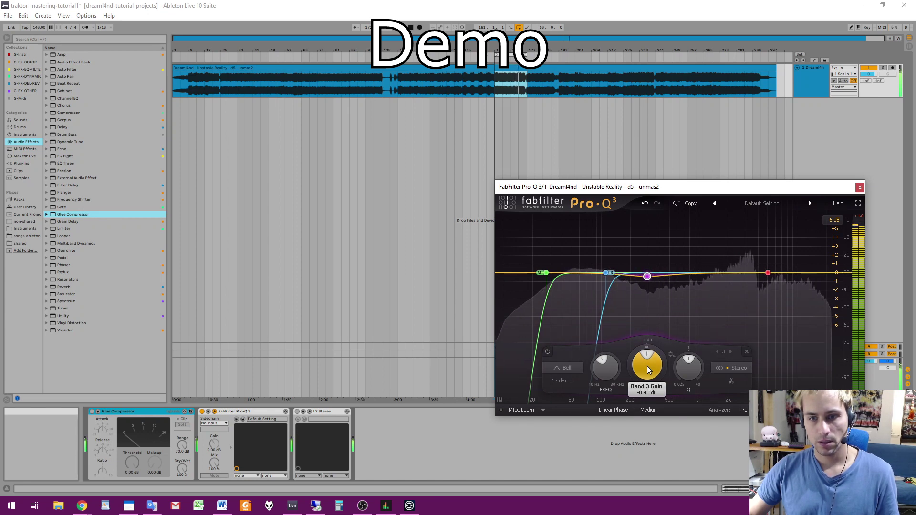
scroll(647, 366, down, 2)
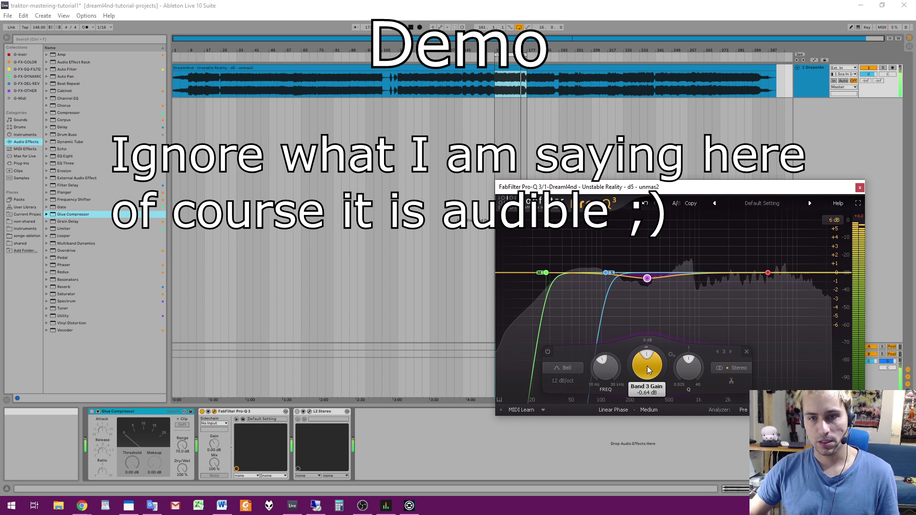
mouse_move(657, 293)
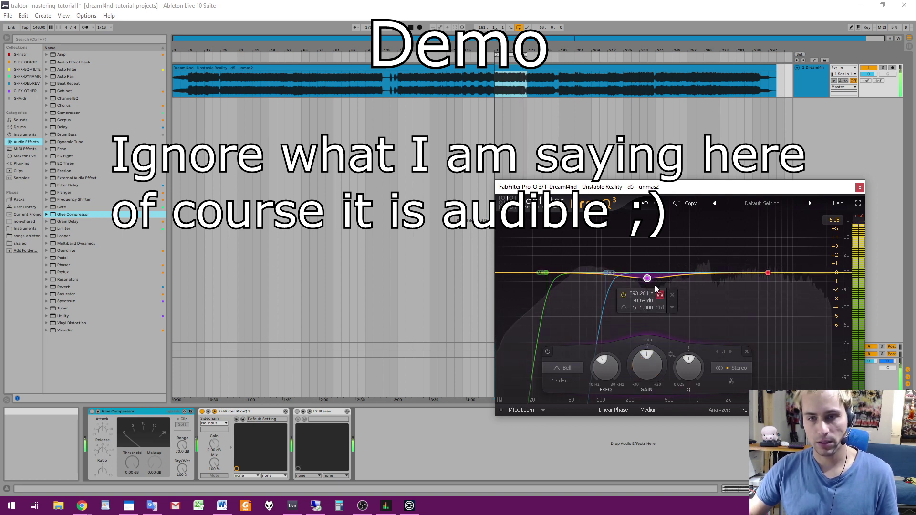
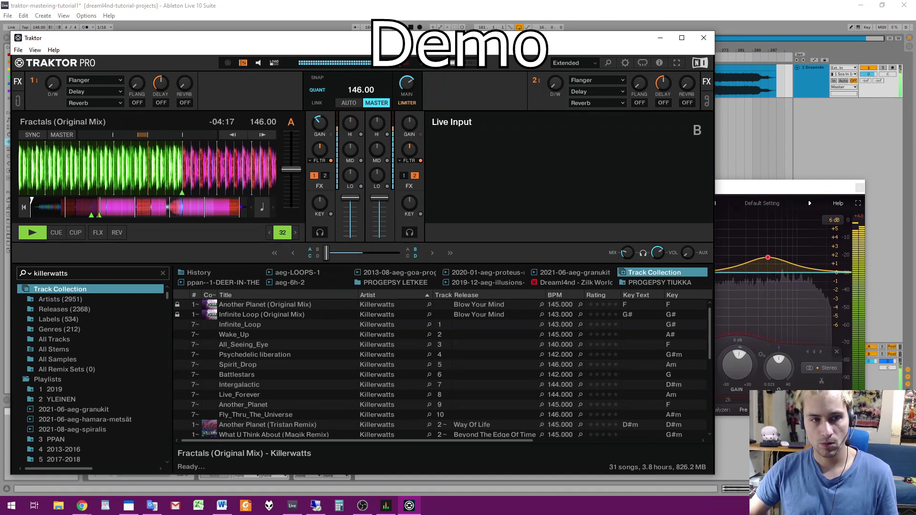
Step: Raise the gain of Pro-Q 3's band 4 at 5 kHz to about +2.9 dB in Live
click(820, 189)
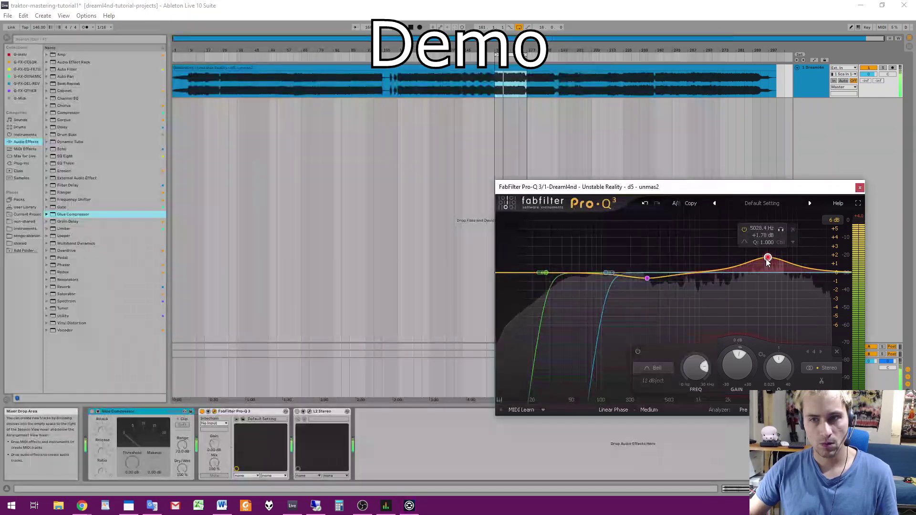
scroll(734, 372, up, 3)
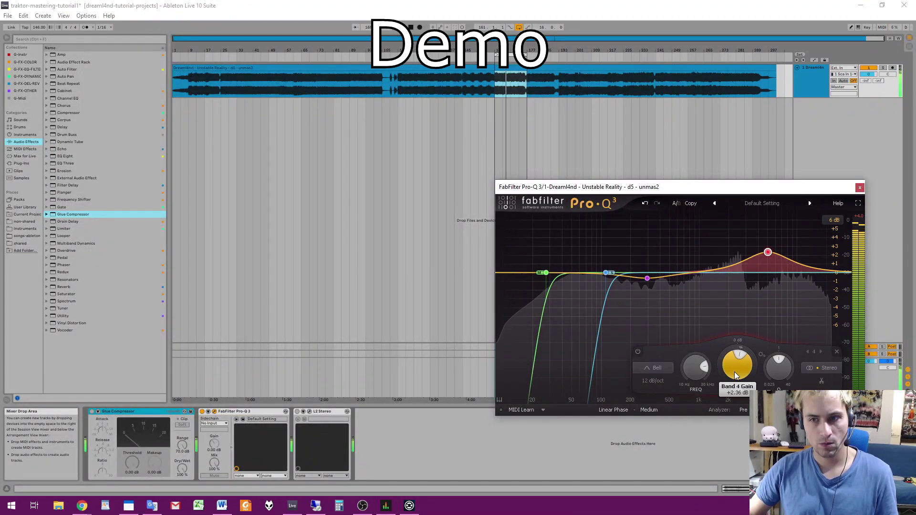
scroll(734, 371, up, 1)
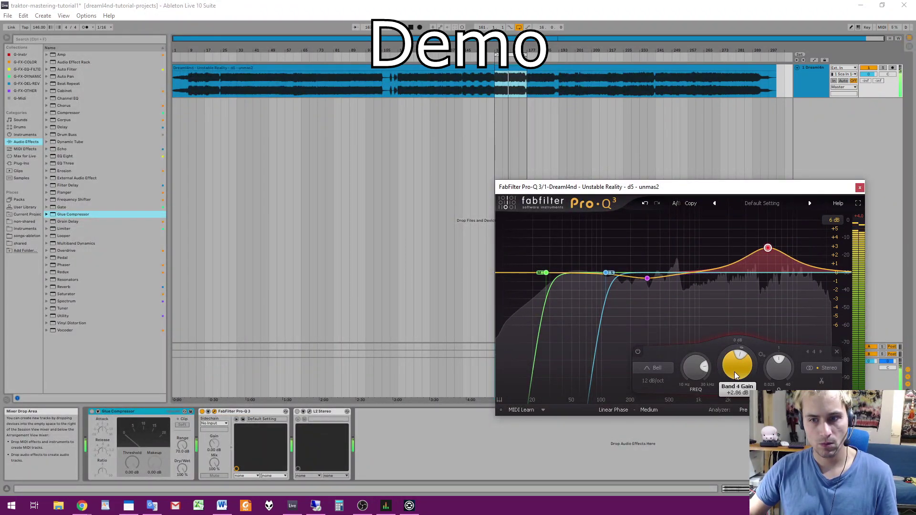
Step: Switch to Traktor, cut the low EQ to -100% on both decks, and compare them with the crossfader
click(409, 506)
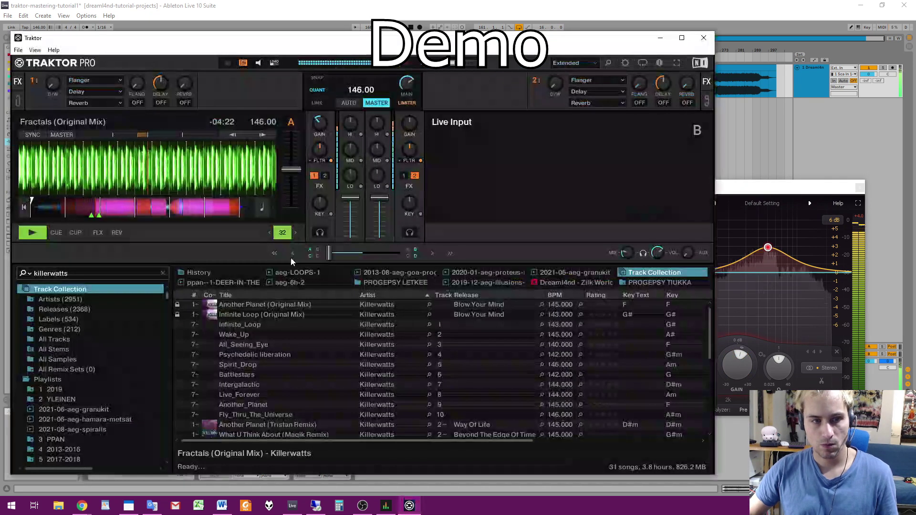
drag(328, 253, 398, 253)
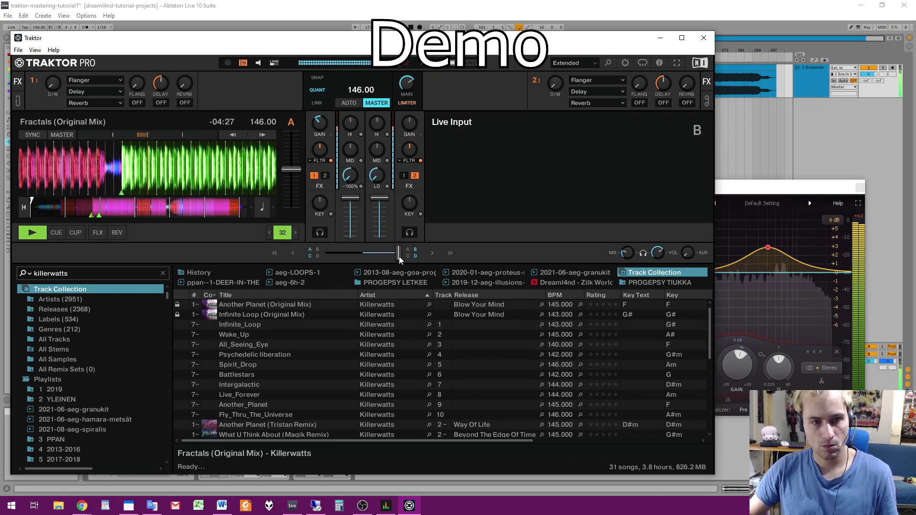
mouse_move(398, 253)
mouse_down()
mouse_move(326, 253)
mouse_move(398, 253)
mouse_up()
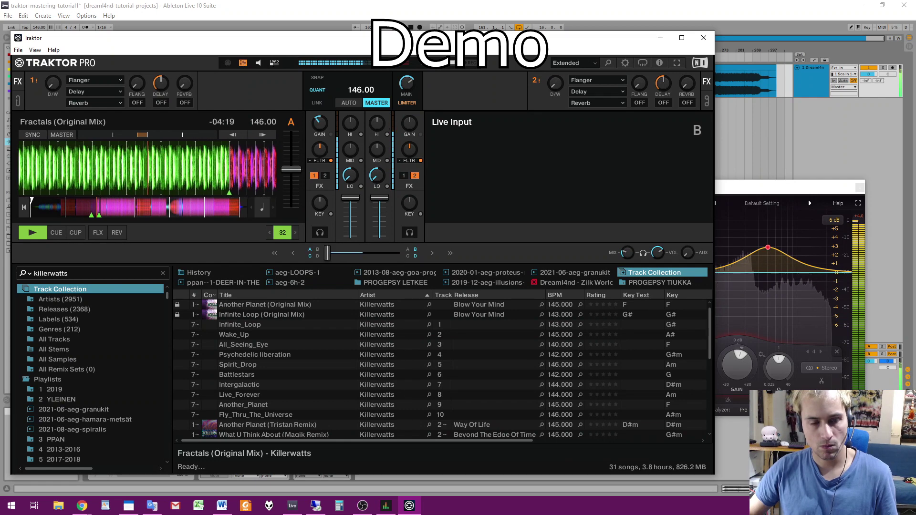
Step: Try band 4's gain at +4.01 dB in Pro-Q 3 and compare both decks in Traktor with the crossfader
click(807, 188)
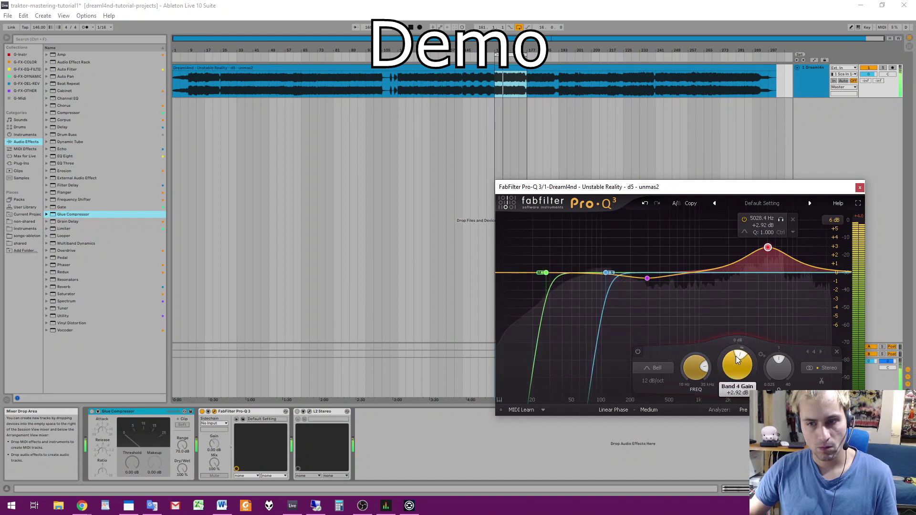
scroll(735, 365, up, 2)
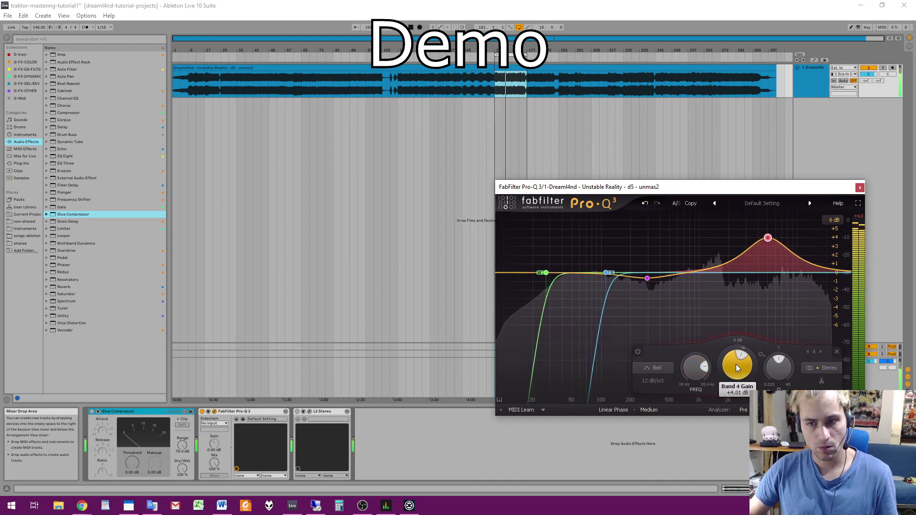
click(409, 507)
drag(399, 253, 326, 253)
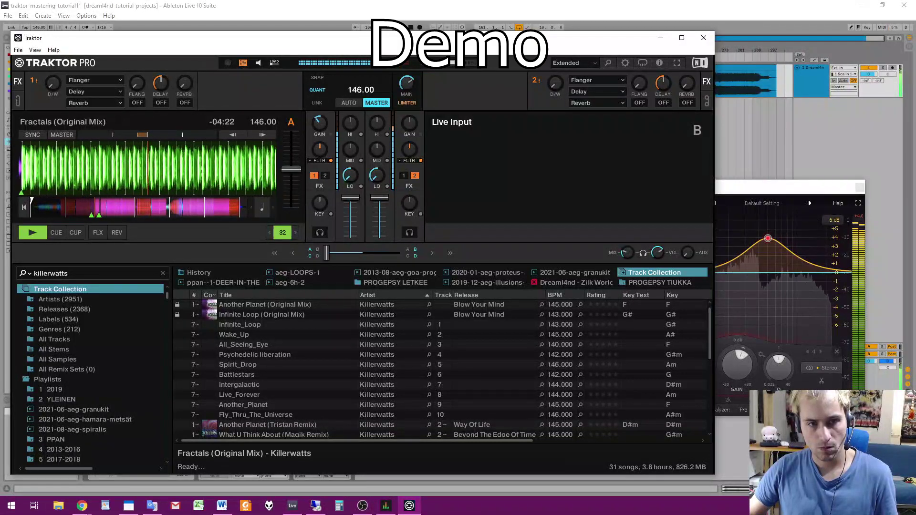
Step: Lower band 4's gain to about +3 dB in Pro-Q 3 and compare both decks again in Traktor
click(787, 190)
drag(731, 368, 710, 386)
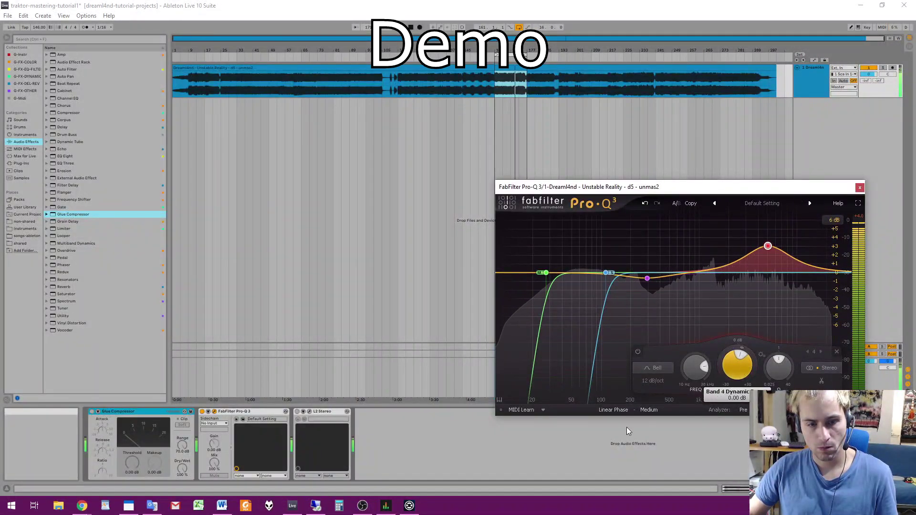
click(409, 506)
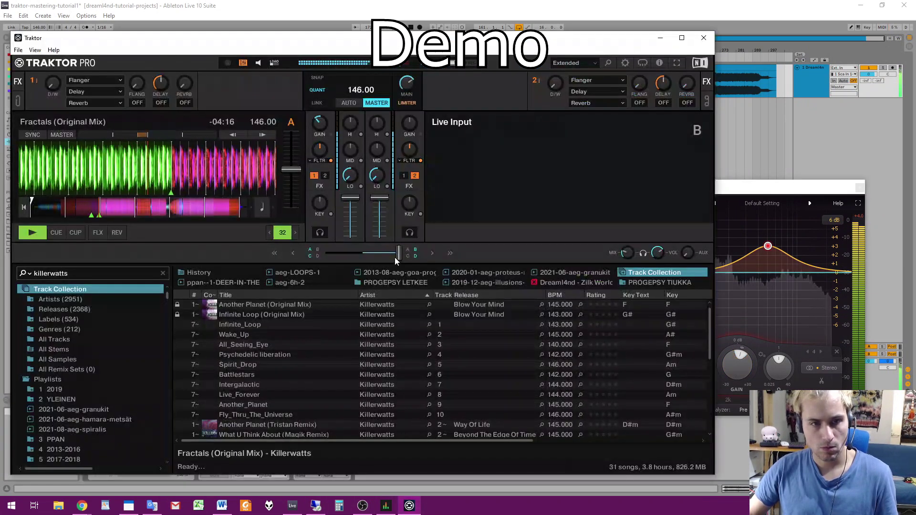
drag(398, 252, 327, 253)
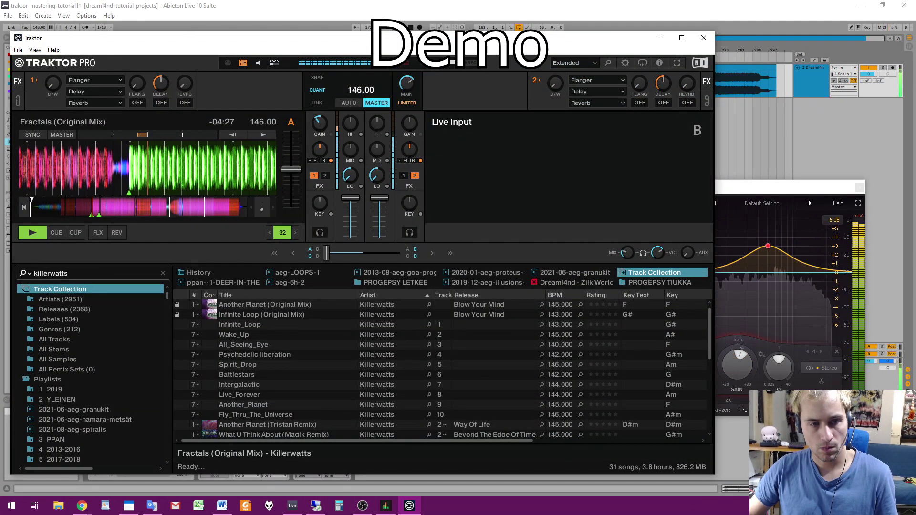
Step: Reduce band 4's gain in Pro-Q 3 to about +2 dB and return to Traktor for another comparison
click(733, 192)
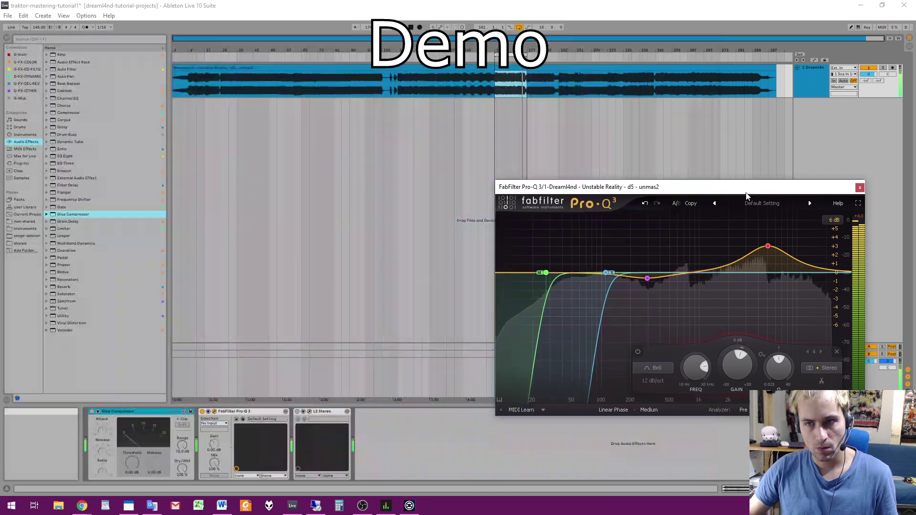
drag(734, 360, 739, 364)
scroll(739, 365, down, 2)
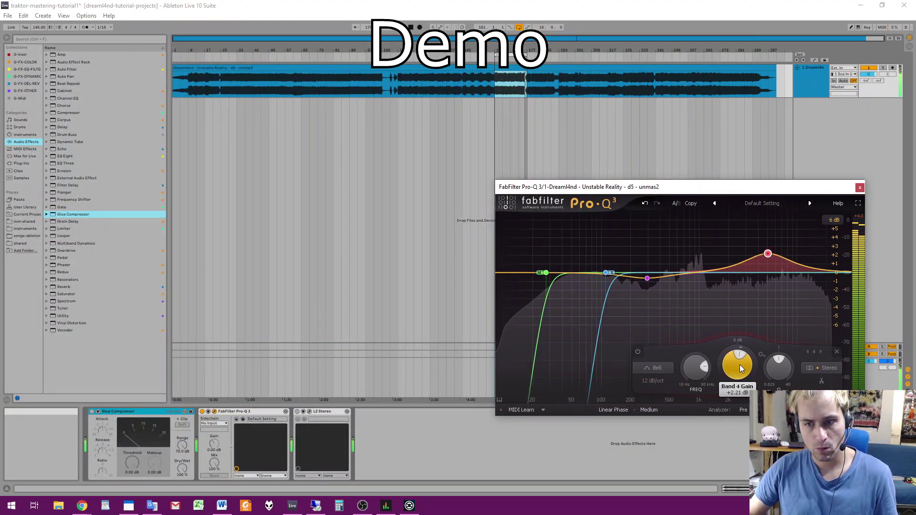
click(409, 505)
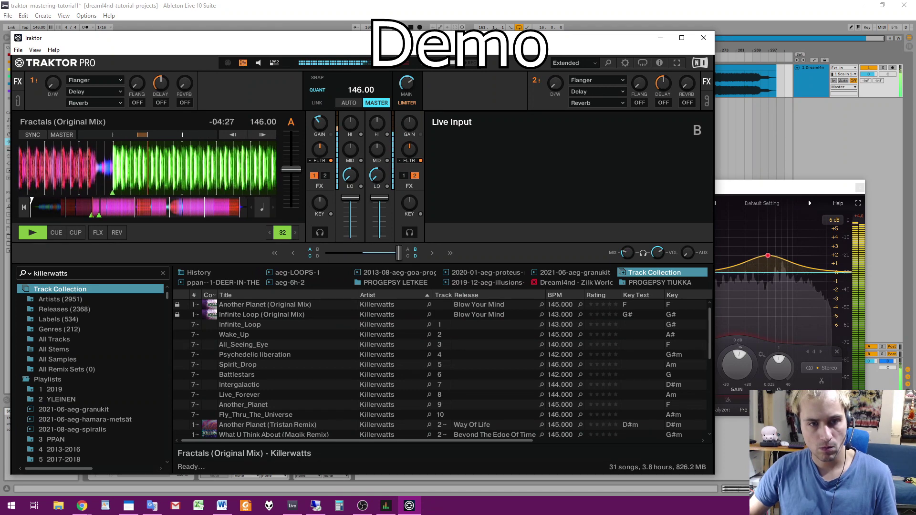
Step: Set band 4's gain to +2.57 dB in Pro-Q 3 and crossfade between the decks in Traktor
click(755, 184)
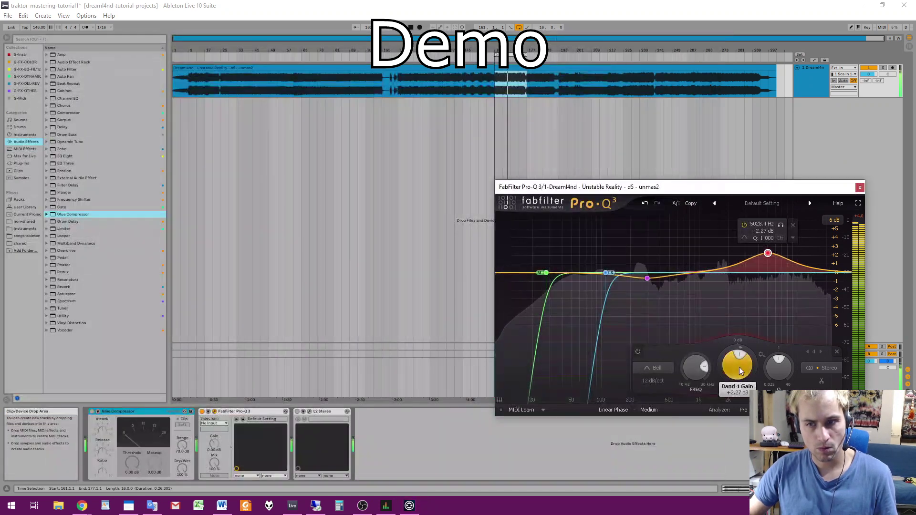
click(410, 505)
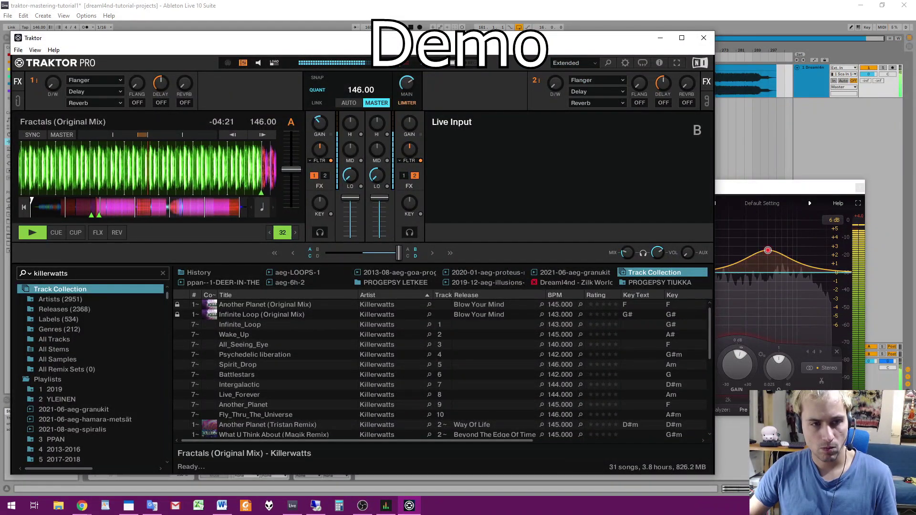
drag(327, 253, 399, 253)
Step: Cut the mid EQ to -100% on both decks and move the crossfader fully to deck A
drag(350, 149, 351, 190)
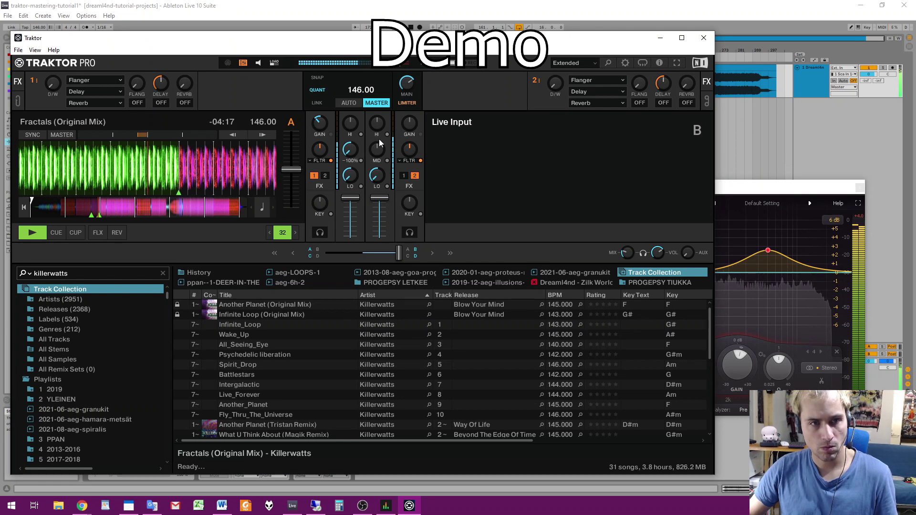
drag(377, 151, 377, 180)
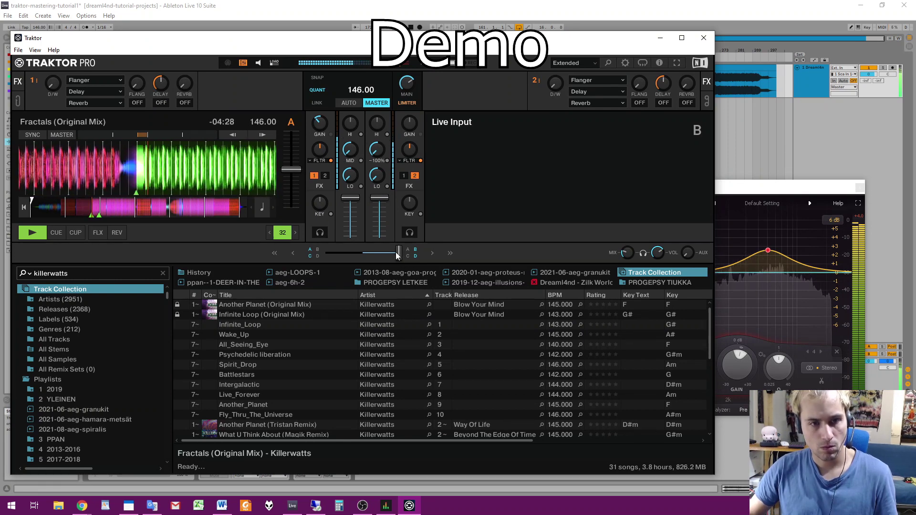
drag(398, 253, 326, 253)
Step: Switch to Live's Pro-Q 3 window and bypass band 4
click(820, 187)
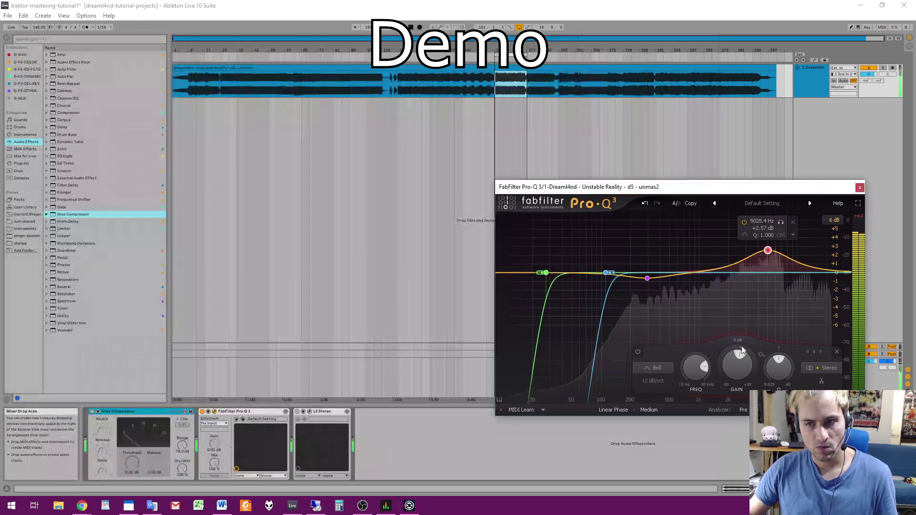
click(637, 352)
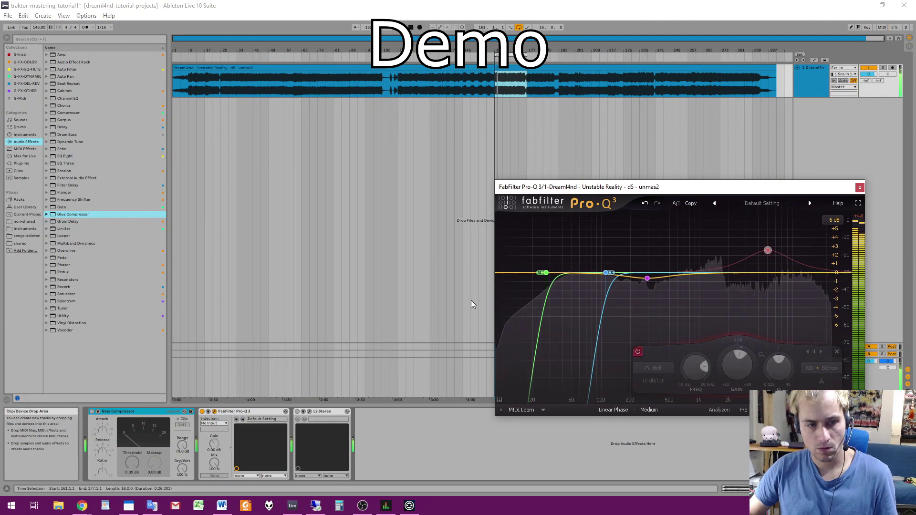
Step: Switch to Traktor and crossfade between decks A and B to compare the mid-cut sound while band 4 is bypassed
click(409, 505)
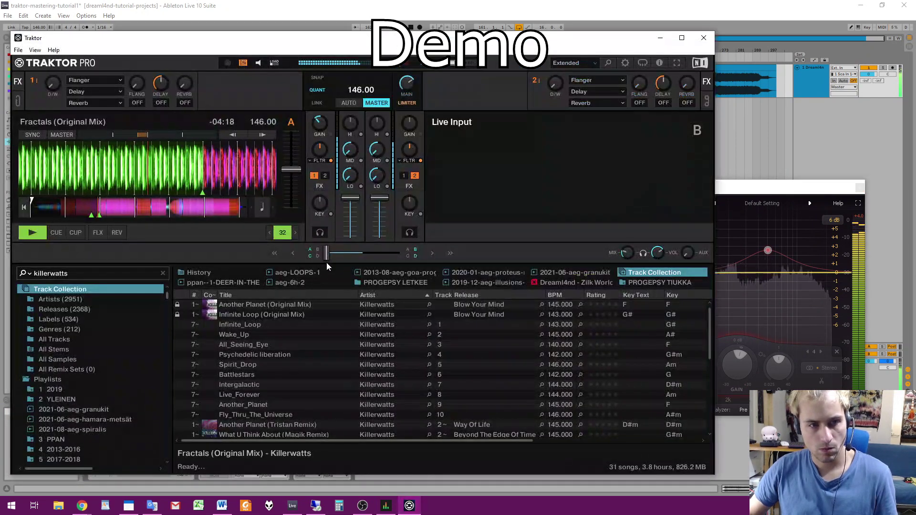
drag(326, 252, 398, 252)
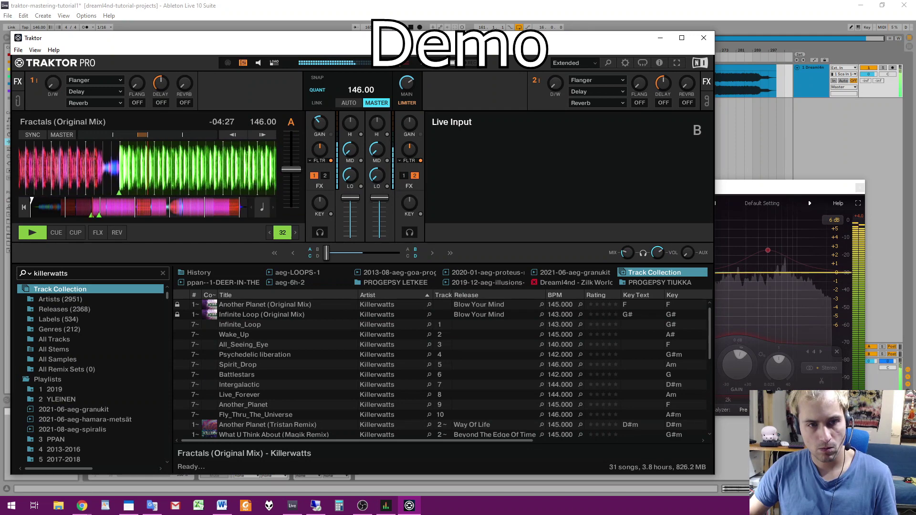
drag(326, 253, 398, 253)
Step: Re-enable band 4 in Live's Pro-Q 3 window and crossfade between the decks in Traktor again
click(790, 188)
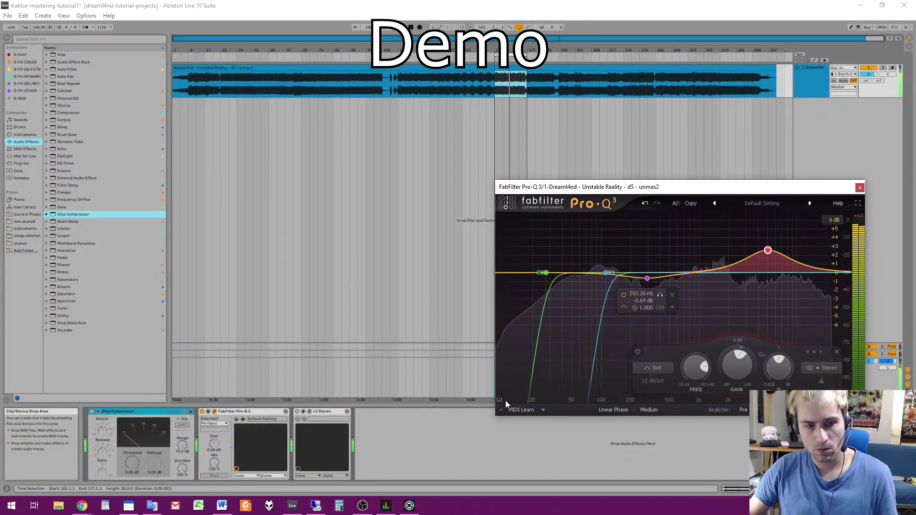
key(alt+Tab)
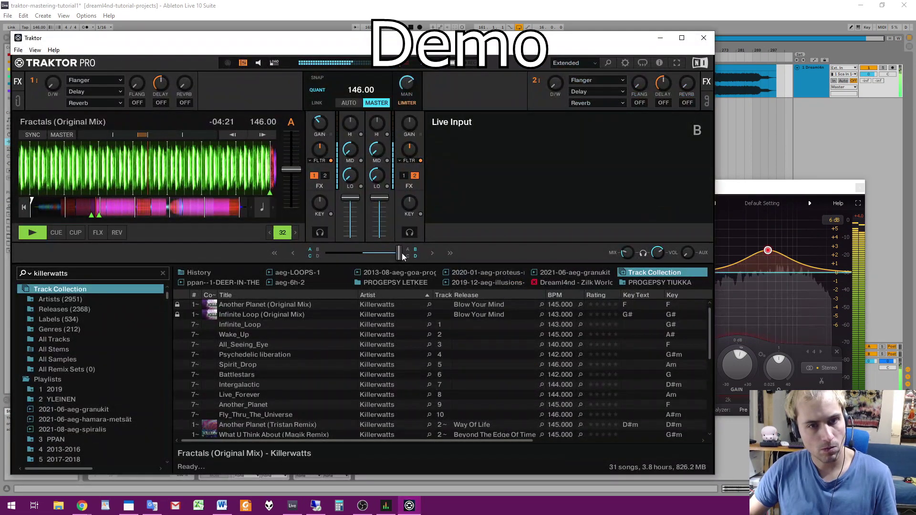
mouse_move(399, 253)
mouse_down()
mouse_move(326, 253)
mouse_move(395, 252)
mouse_up()
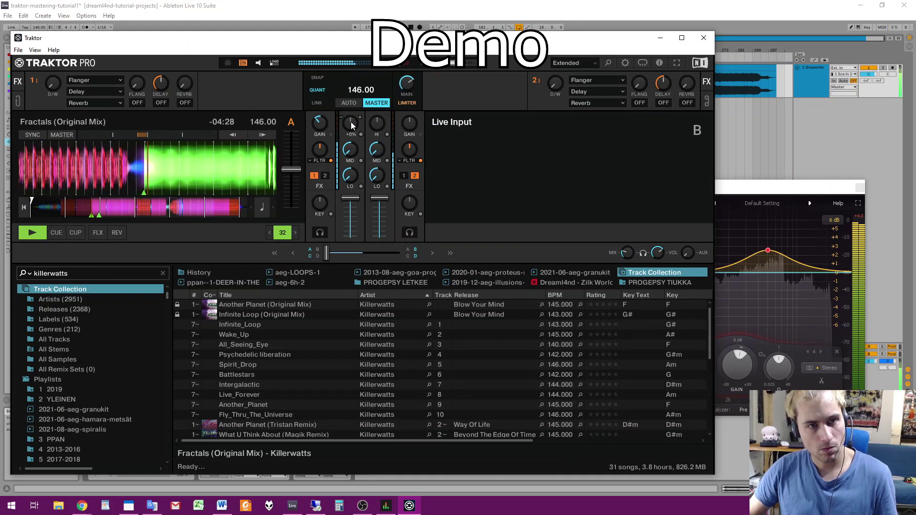
Step: Cut the high EQ fully and reset the mid EQ to 0% on both decks, moving the crossfader from deck A to deck B
drag(350, 122, 380, 153)
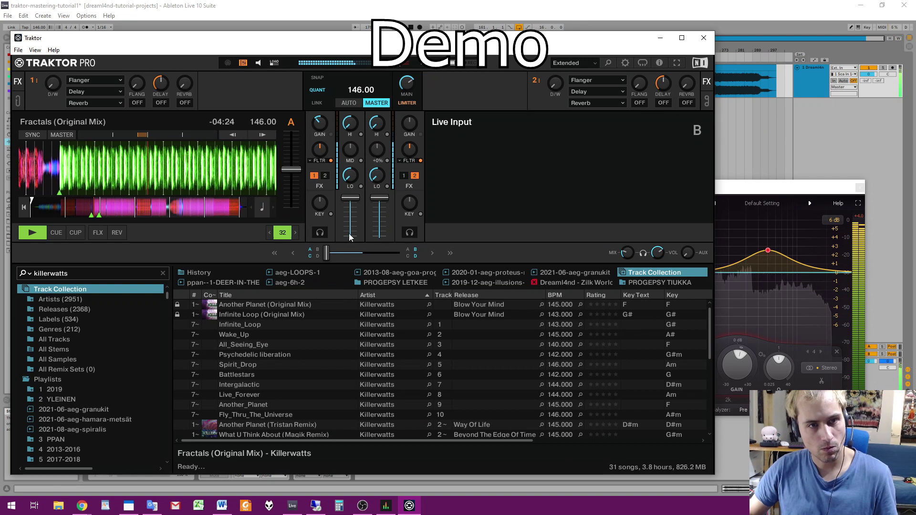
drag(326, 253, 399, 252)
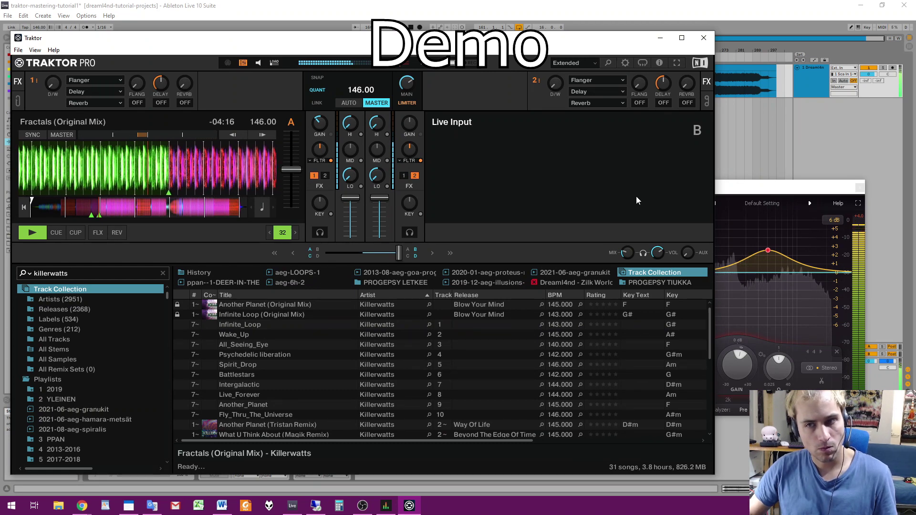
Step: Bypass band 4 in Live's Pro-Q 3 window and crossfade back to deck A in Traktor to compare the decks
click(725, 278)
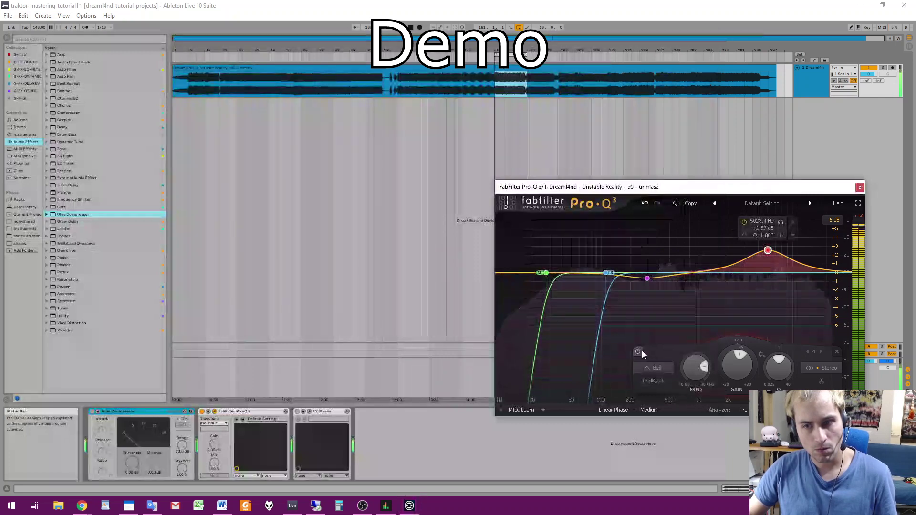
click(408, 506)
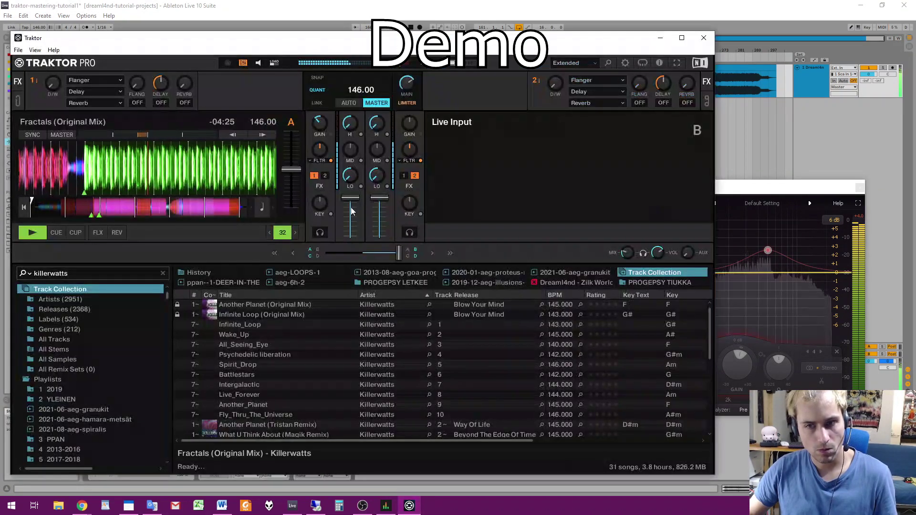
drag(399, 253, 326, 253)
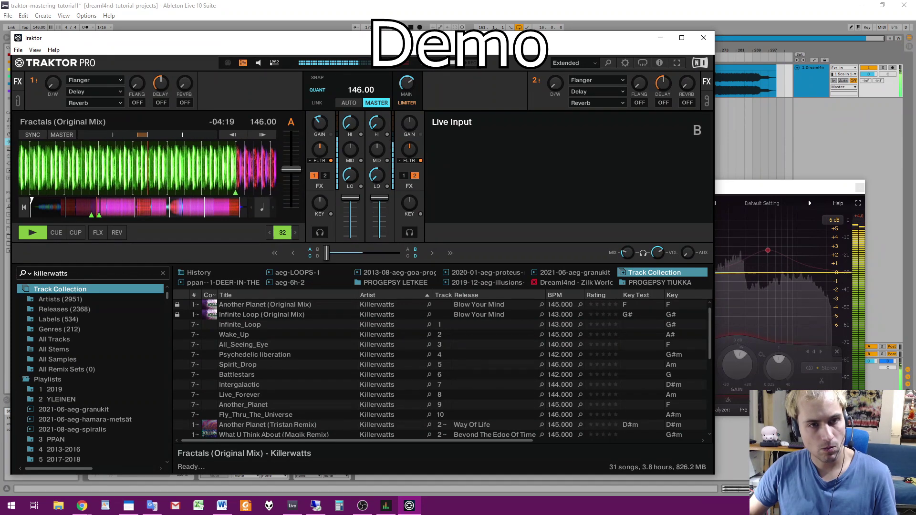
Step: Re-enable band 4 in Pro-Q 3 and crossfade to deck B in Traktor, with the high EQ reset to 0% on both decks
click(763, 196)
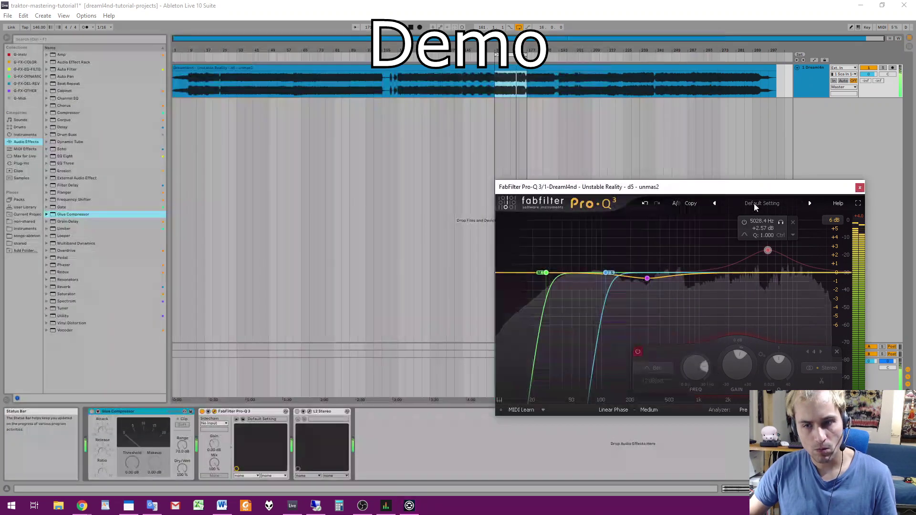
click(638, 353)
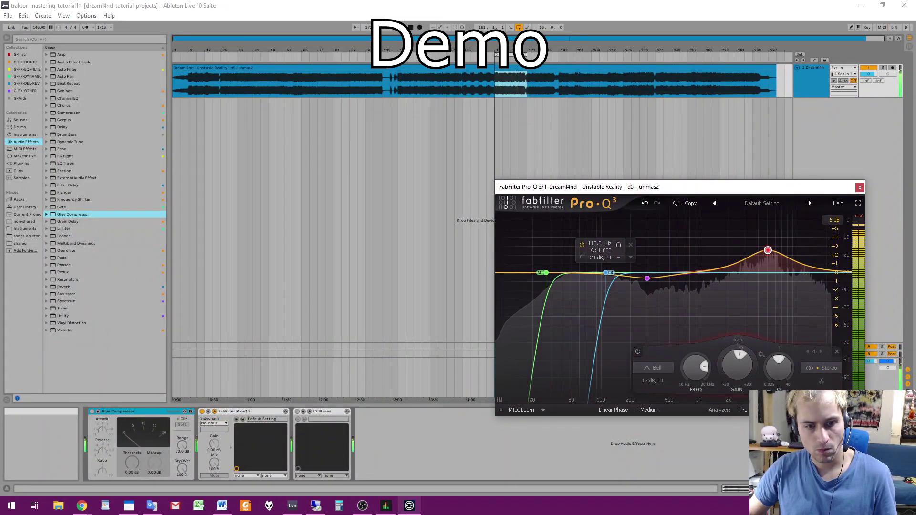
click(406, 511)
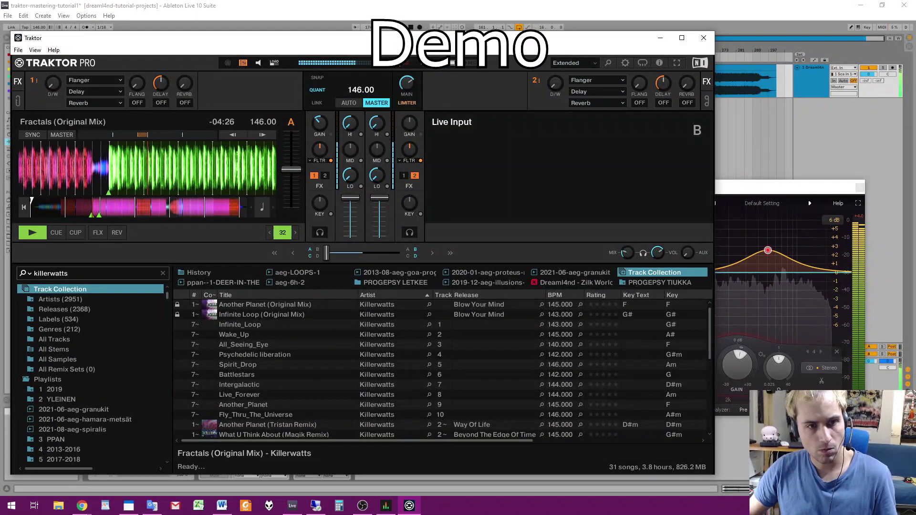
drag(326, 253, 398, 253)
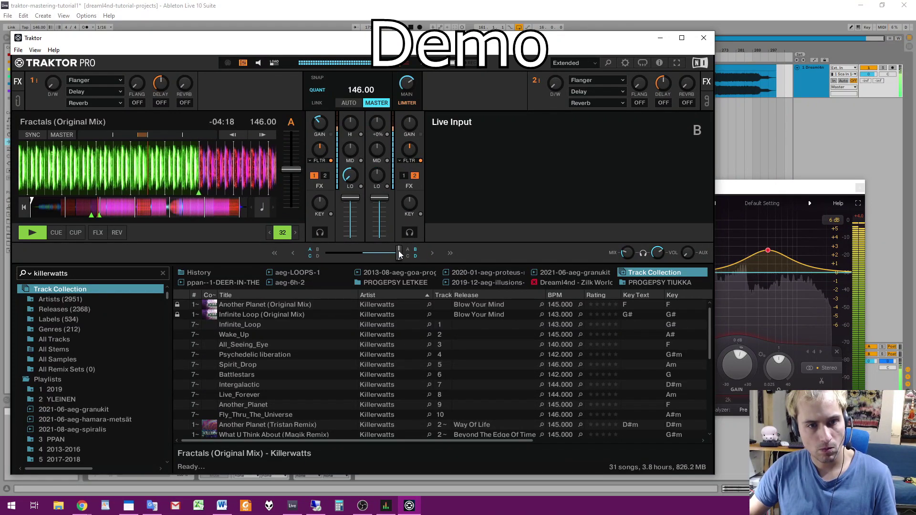
Step: Center the crossfader and swap the basses, restoring deck A's low EQ and fully cutting deck B's low EQ
mouse_move(376, 174)
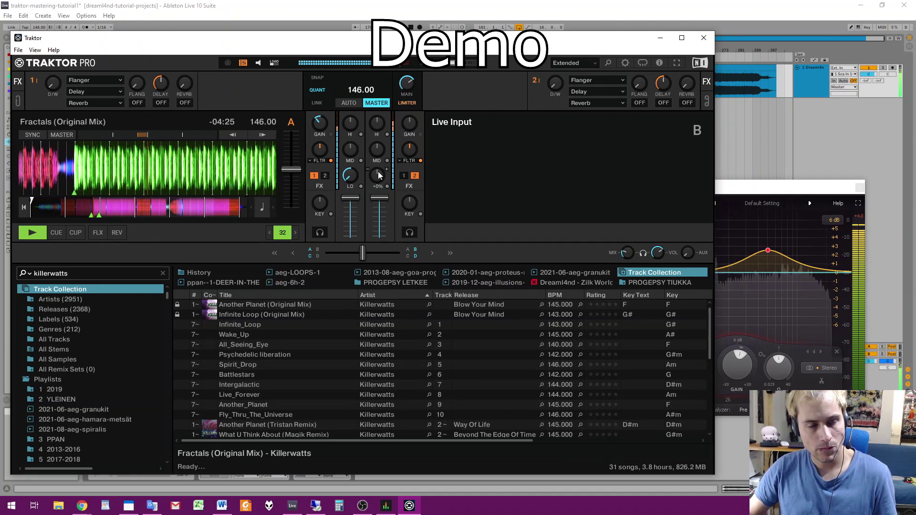
scroll(379, 175, down, 10)
scroll(351, 175, up, 10)
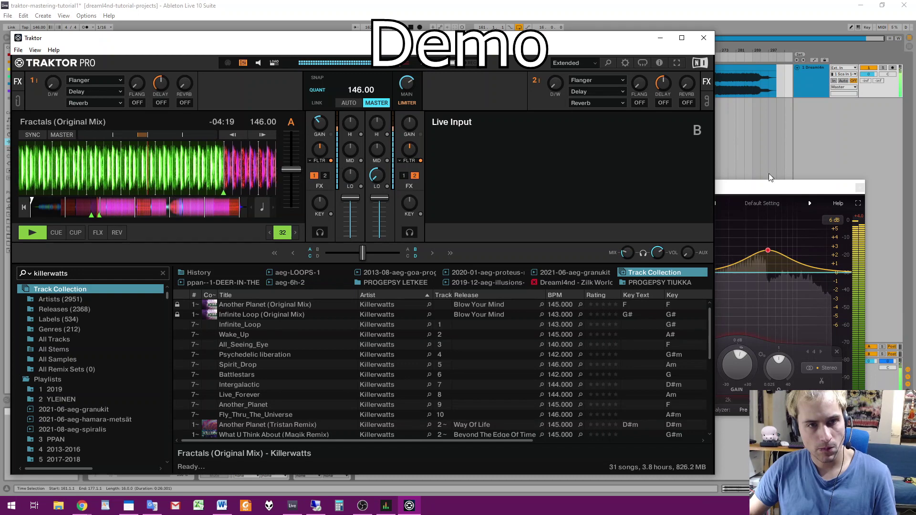
Step: Bypass and re-enable band 4 in Live's Pro-Q 3 window to hear its effect in the blend, and return to Traktor
click(740, 247)
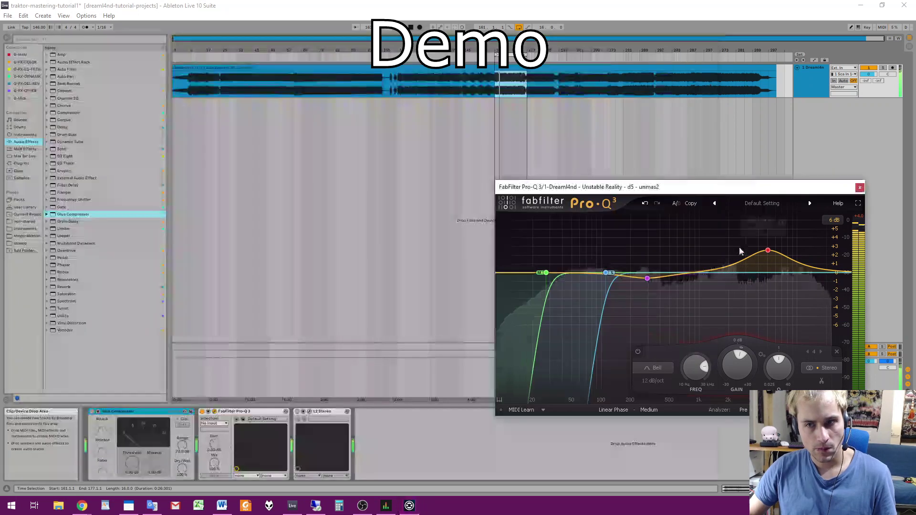
click(638, 352)
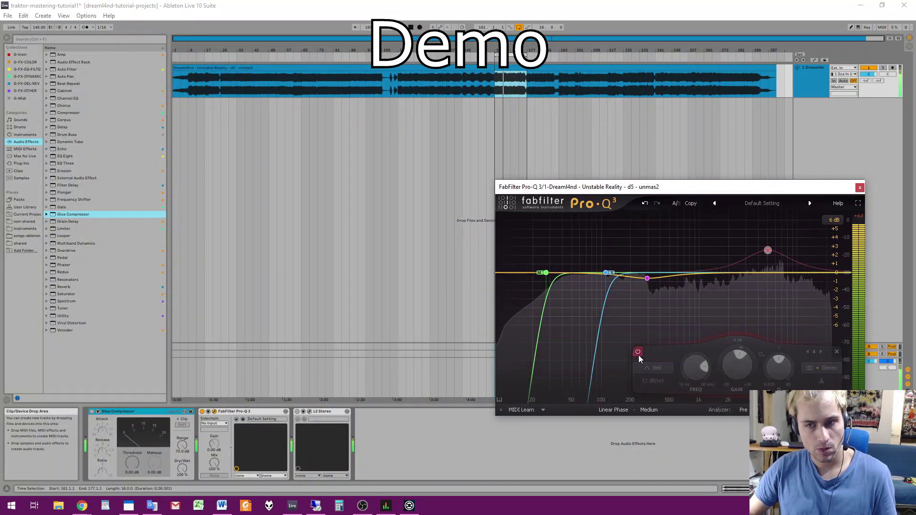
click(638, 354)
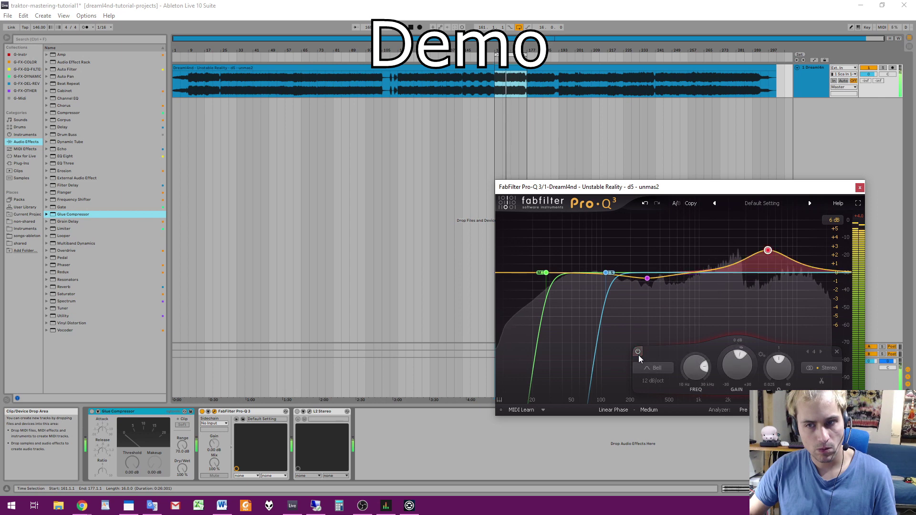
key(alt+Tab)
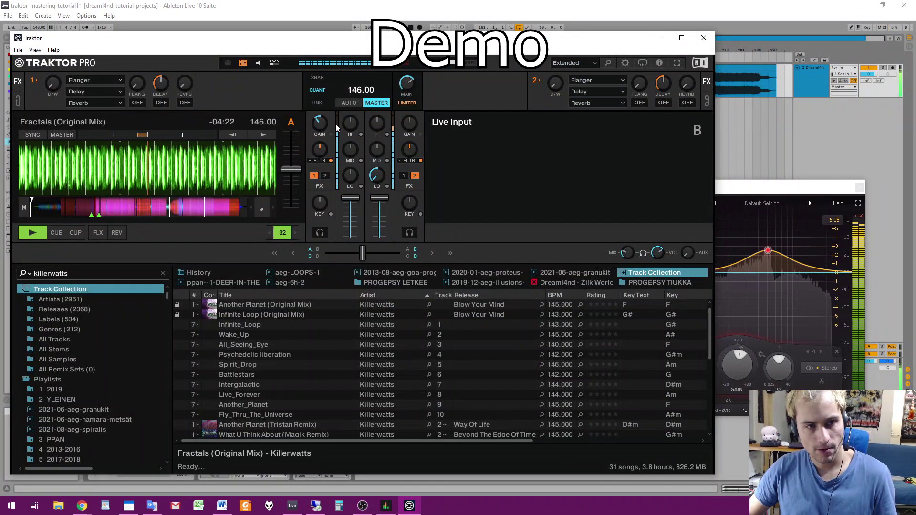
Step: Cut the high EQ fully on deck B and on deck A in turn, resetting each to 0% to compare their highs
mouse_move(351, 125)
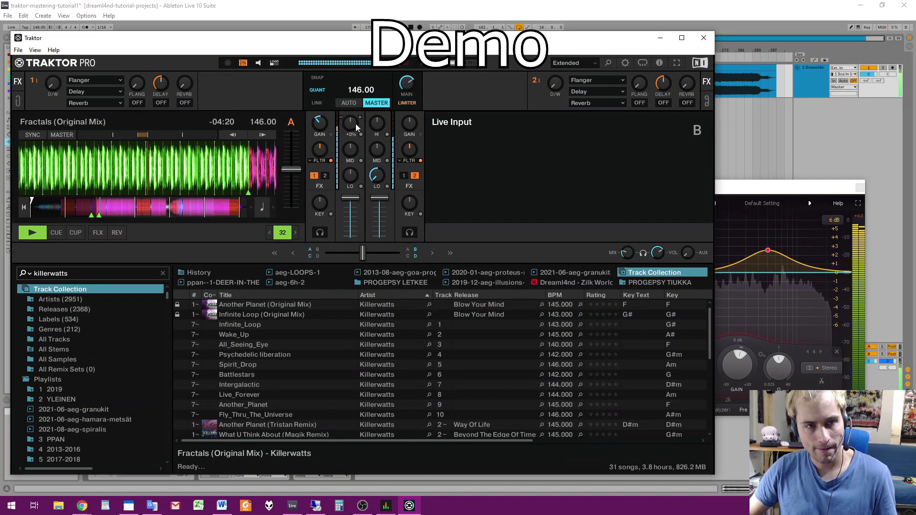
drag(377, 125, 377, 167)
double_click(377, 126)
drag(351, 125, 351, 172)
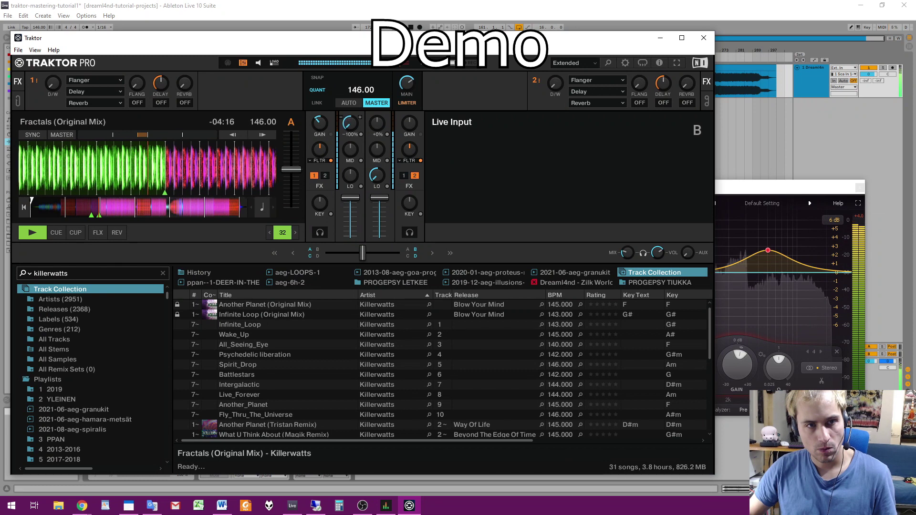
double_click(351, 128)
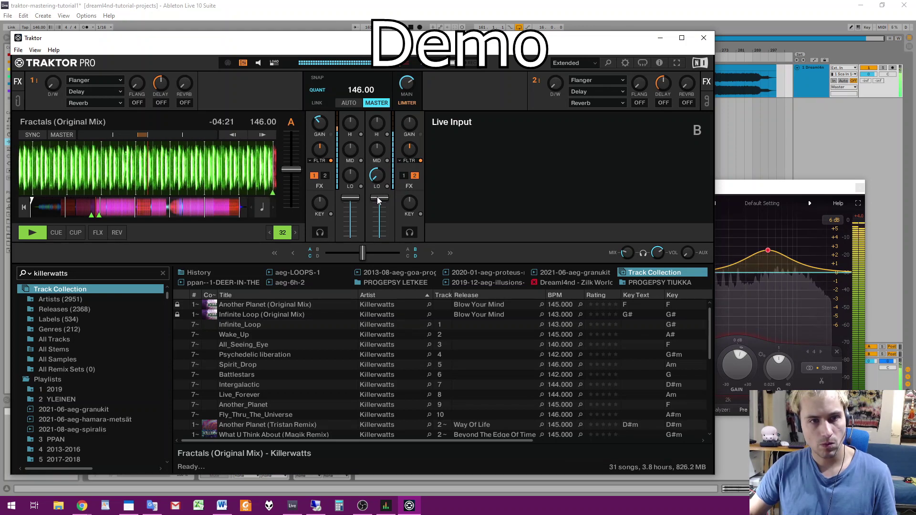
Step: Lower the channel volume faders of both decks all the way down
drag(377, 197, 350, 236)
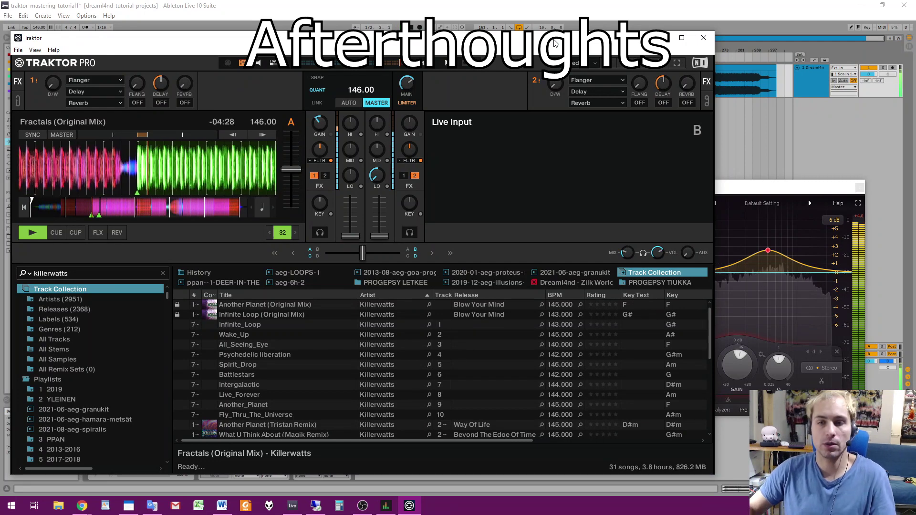
mouse_move(768, 251)
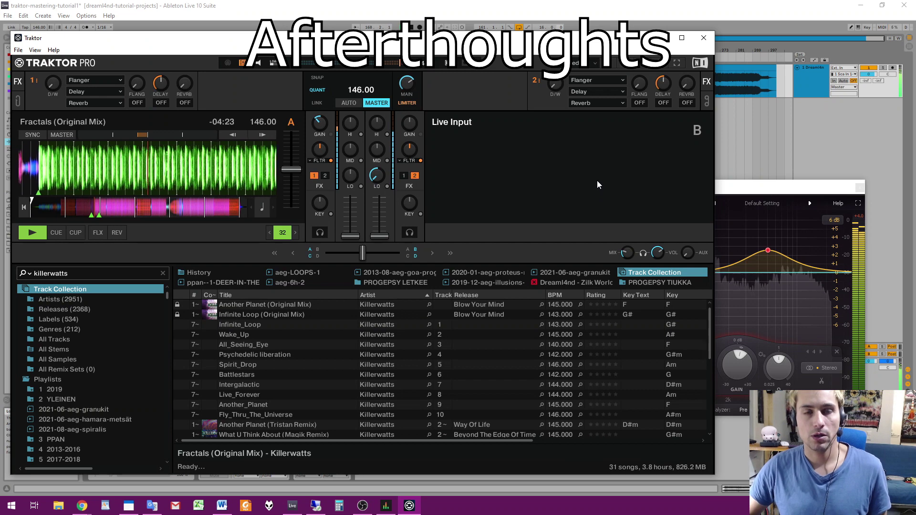
Step: Switch to Live, turn on the L2 Stereo limiter, and check its plugin window before closing it
click(561, 9)
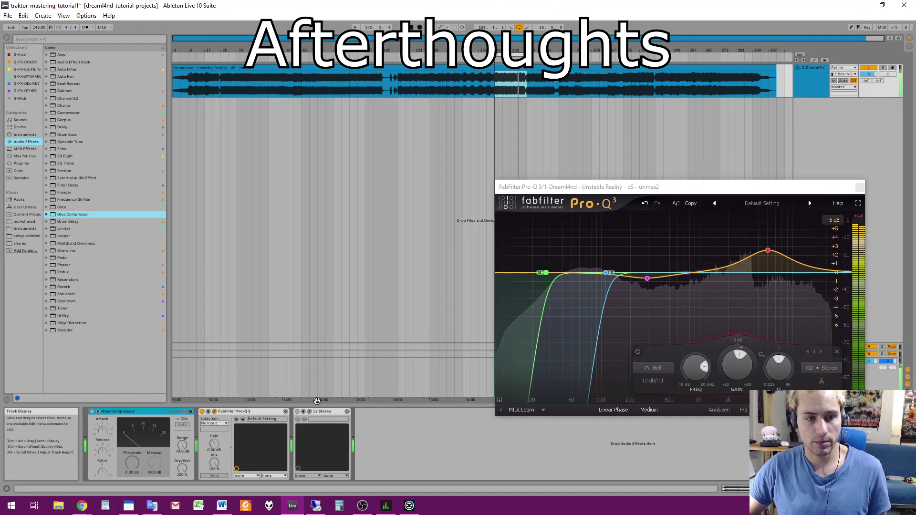
click(297, 412)
click(309, 412)
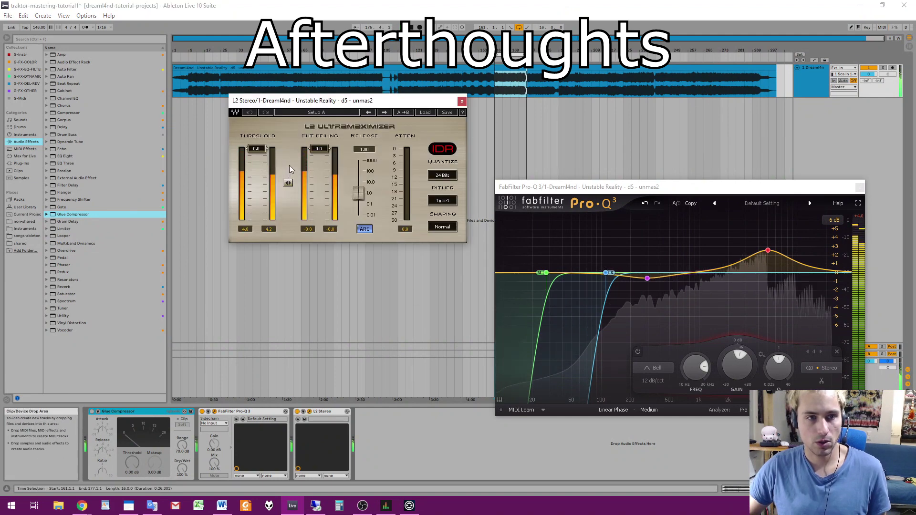
click(462, 101)
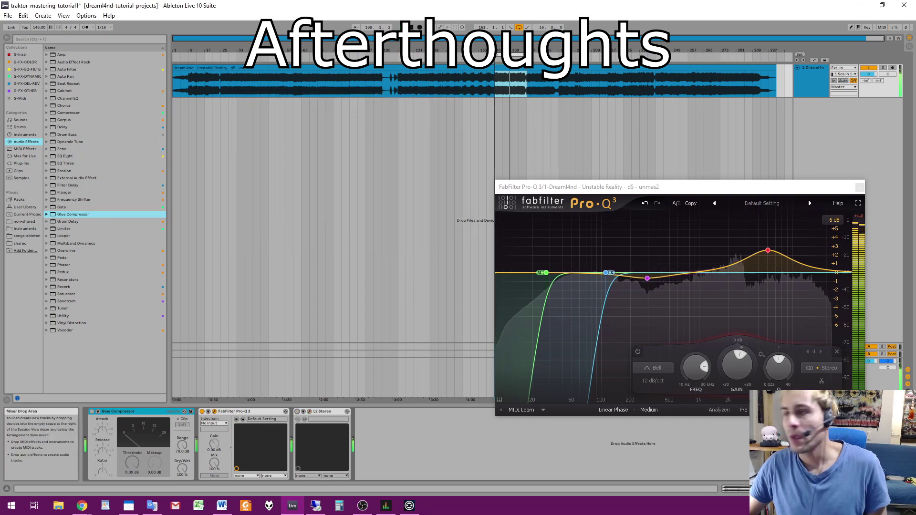